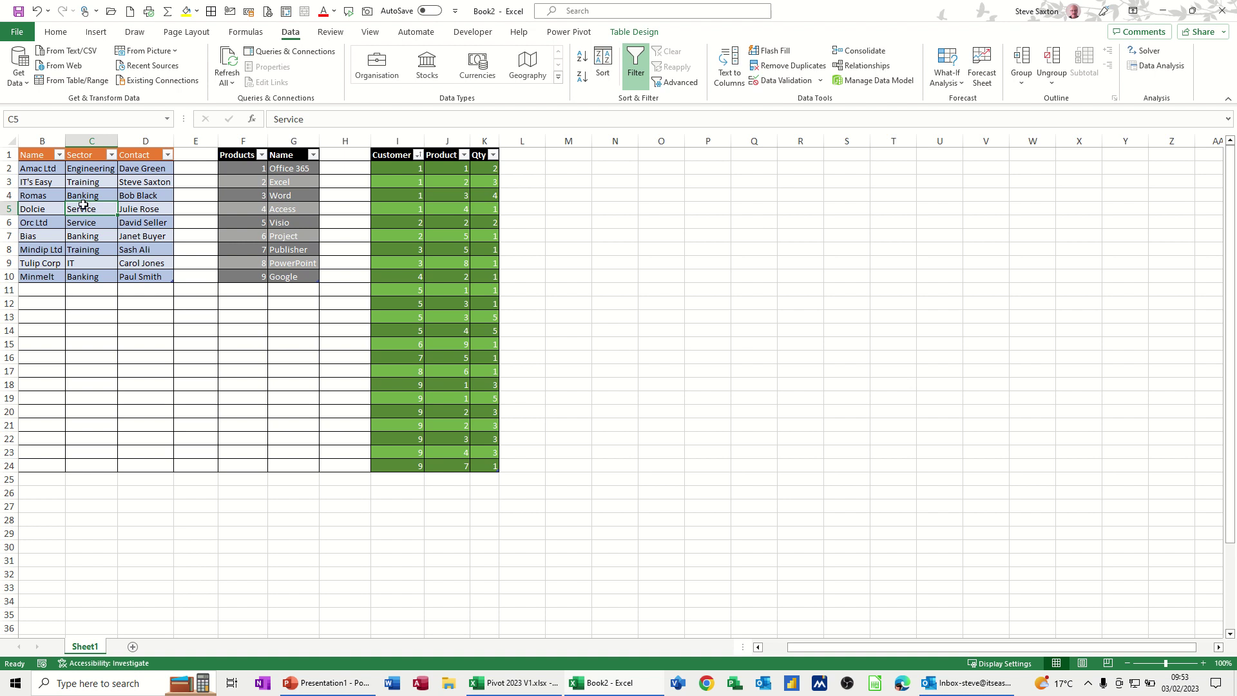
# Step: Click into each table in Table Design to confirm the names Customer, Products and Sales
pyautogui.click(637, 35)
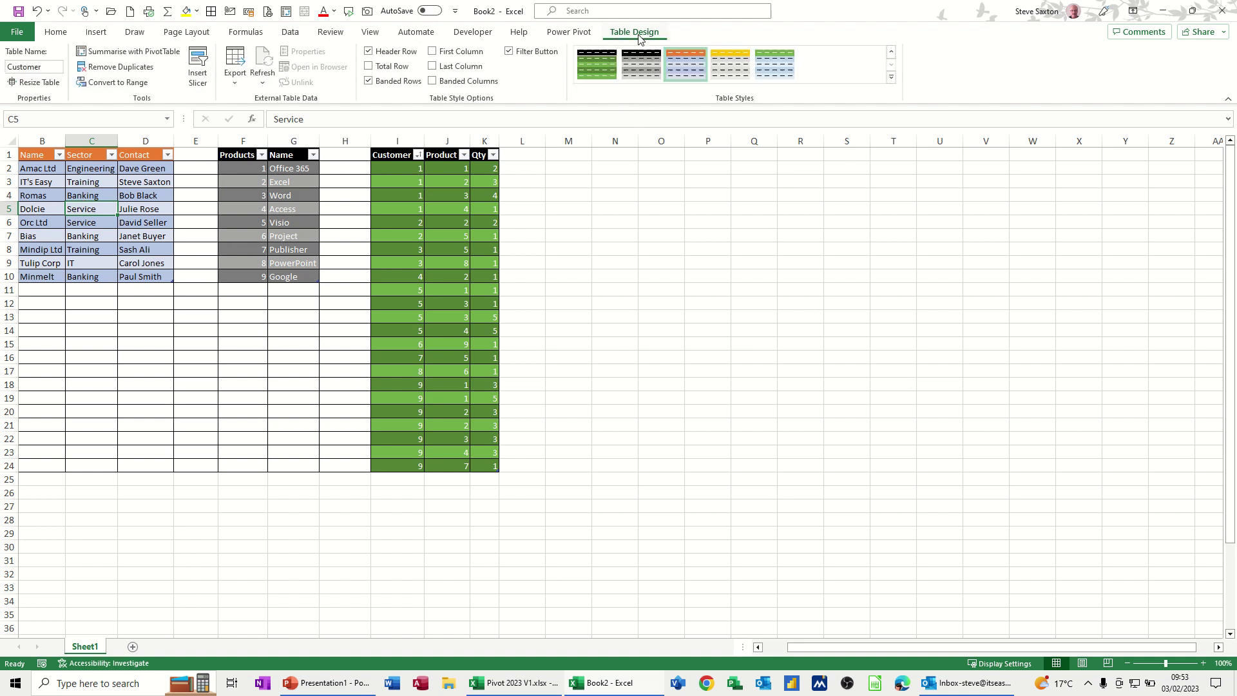
pyautogui.click(297, 199)
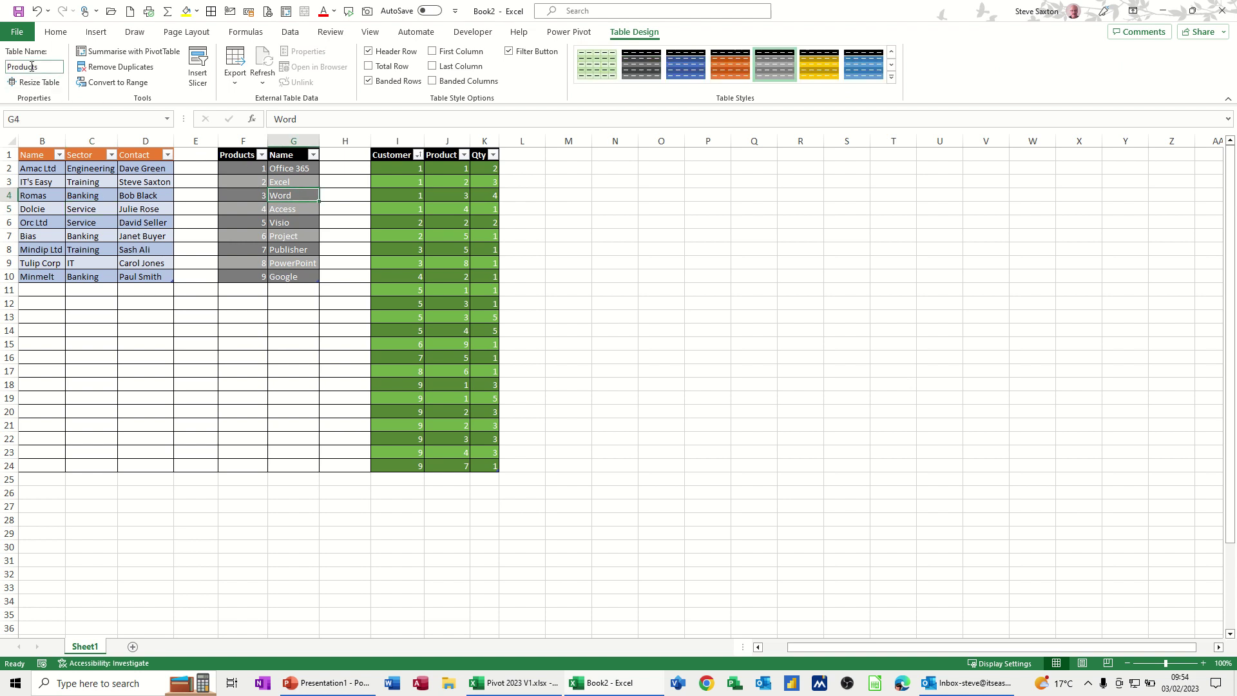
pyautogui.click(456, 221)
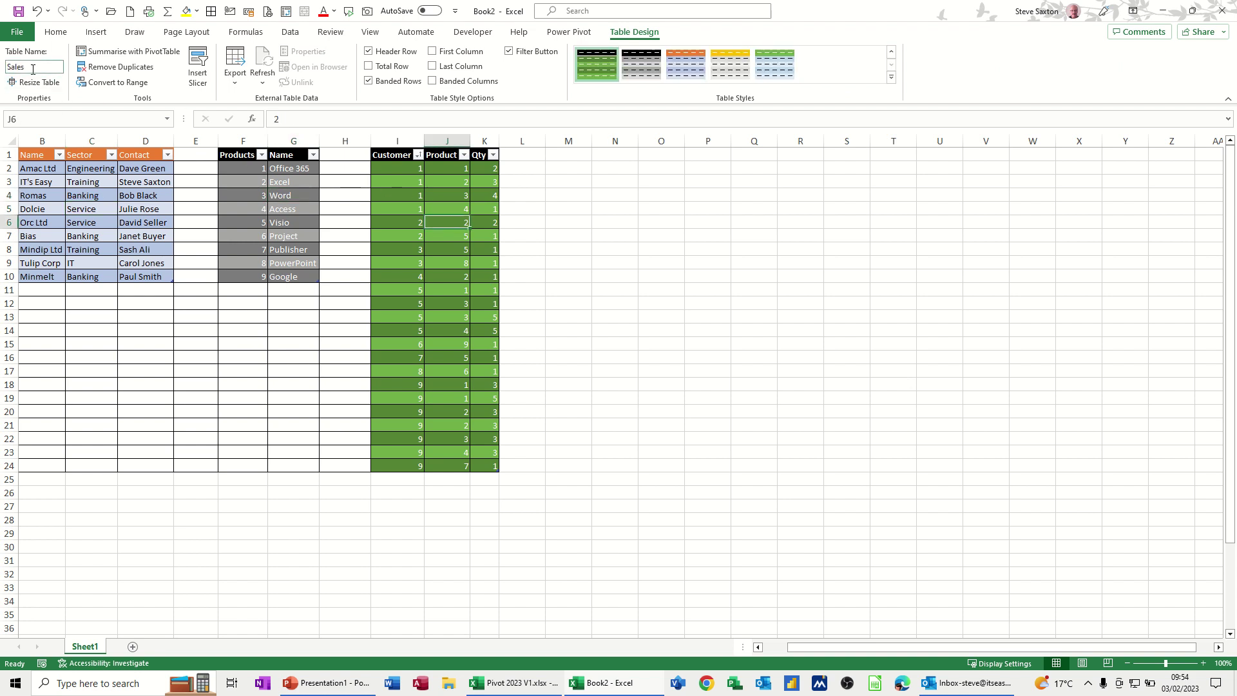
pyautogui.click(76, 193)
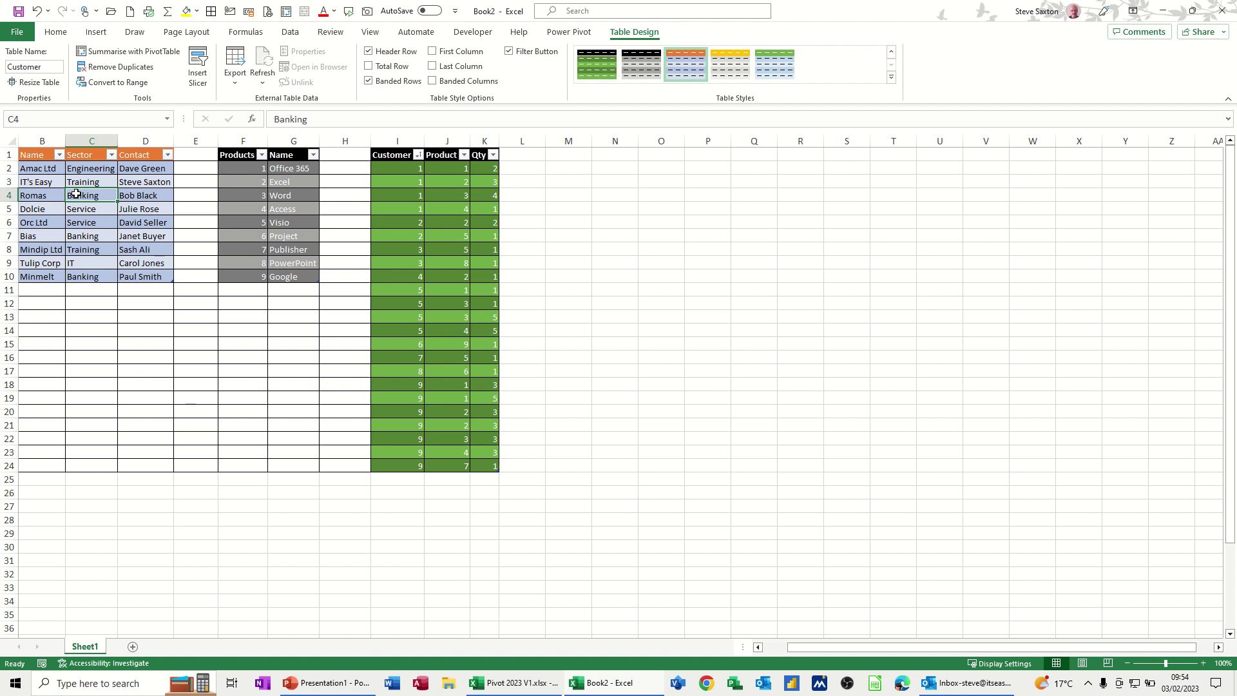
pyautogui.click(272, 208)
pyautogui.click(418, 223)
pyautogui.click(146, 210)
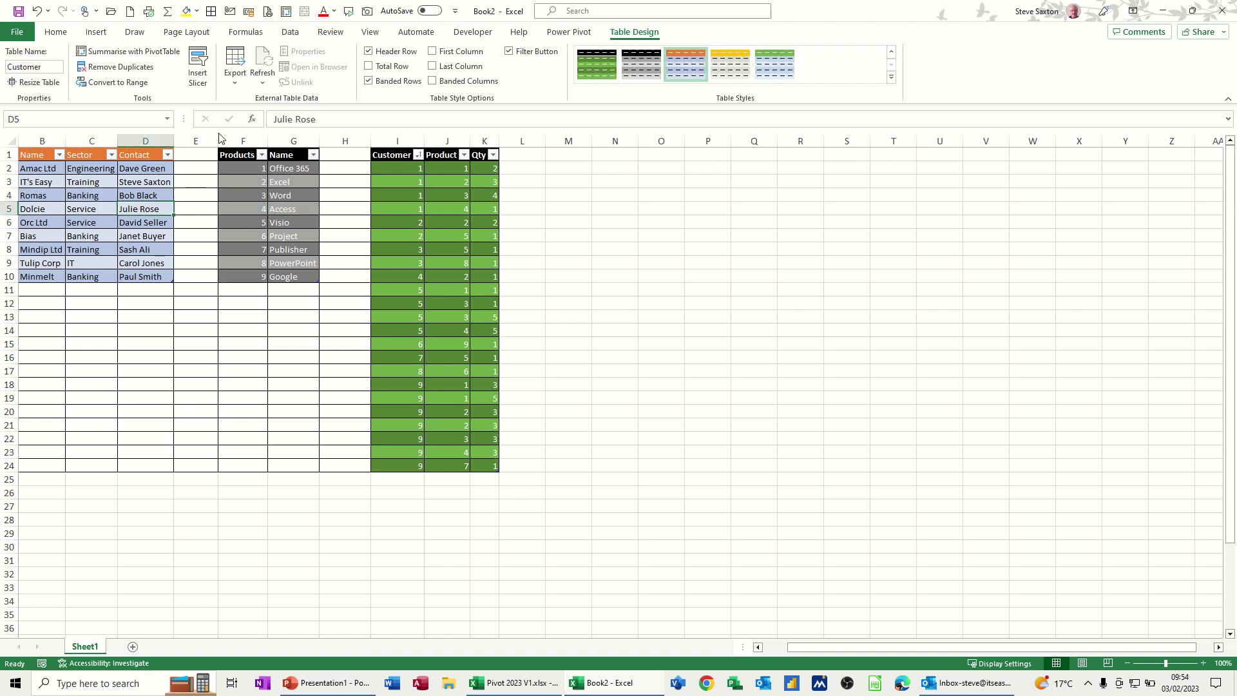
# Step: Convert the Customer table in columns B to D into a plain range
pyautogui.click(58, 36)
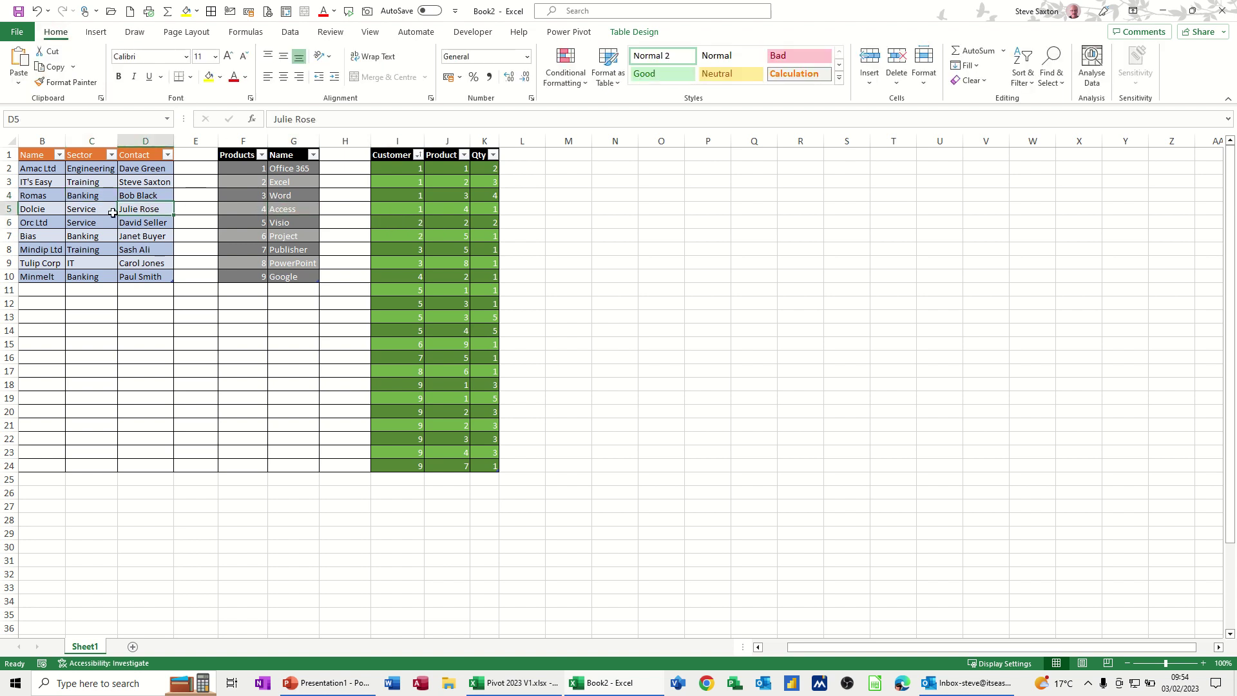
pyautogui.click(94, 205)
pyautogui.rightClick(95, 208)
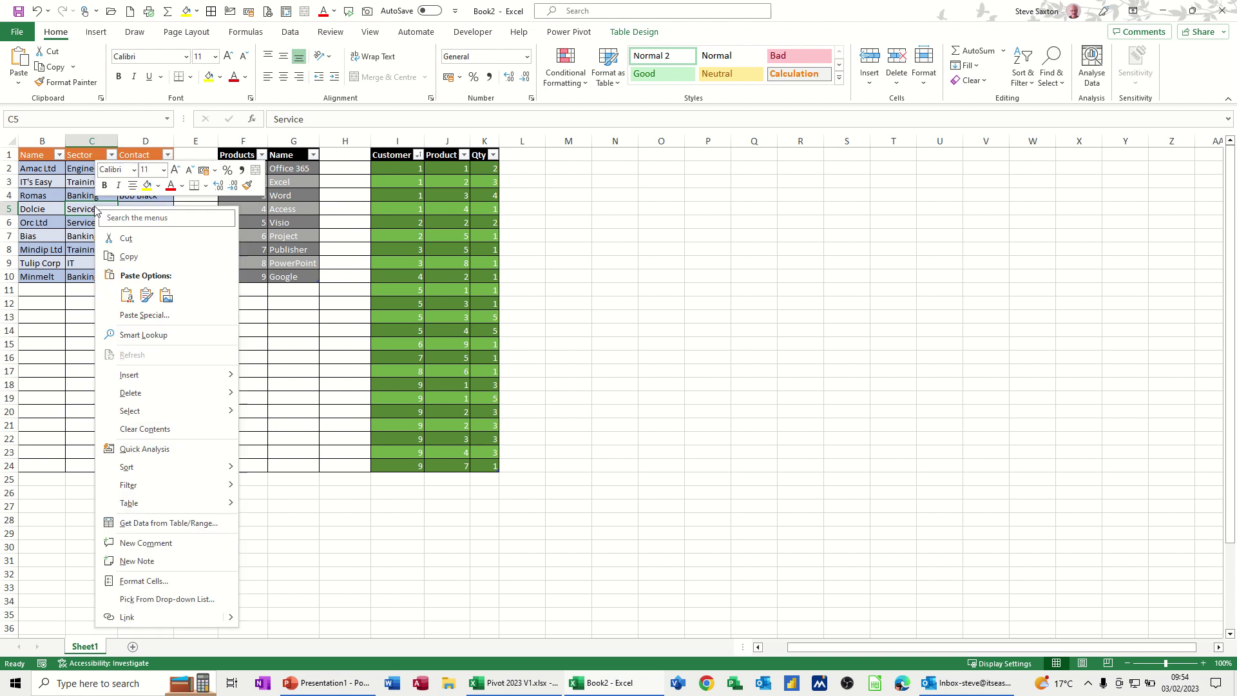
pyautogui.moveTo(143, 503)
pyautogui.click(272, 522)
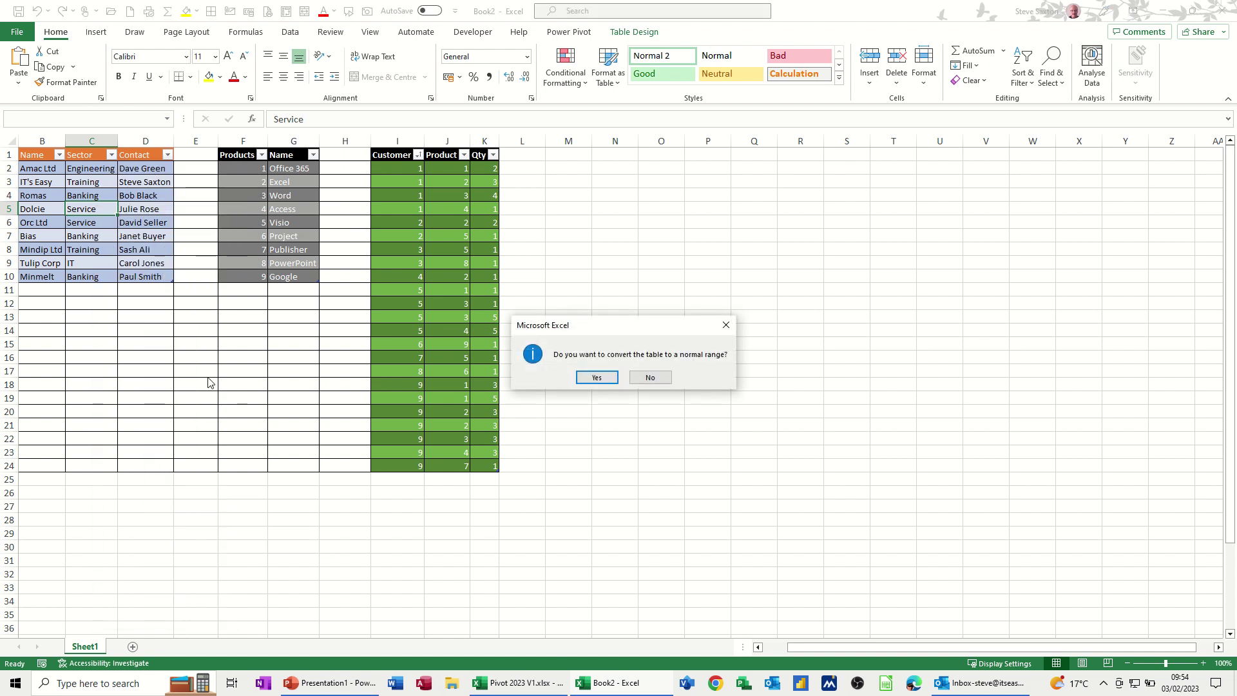
pyautogui.click(595, 377)
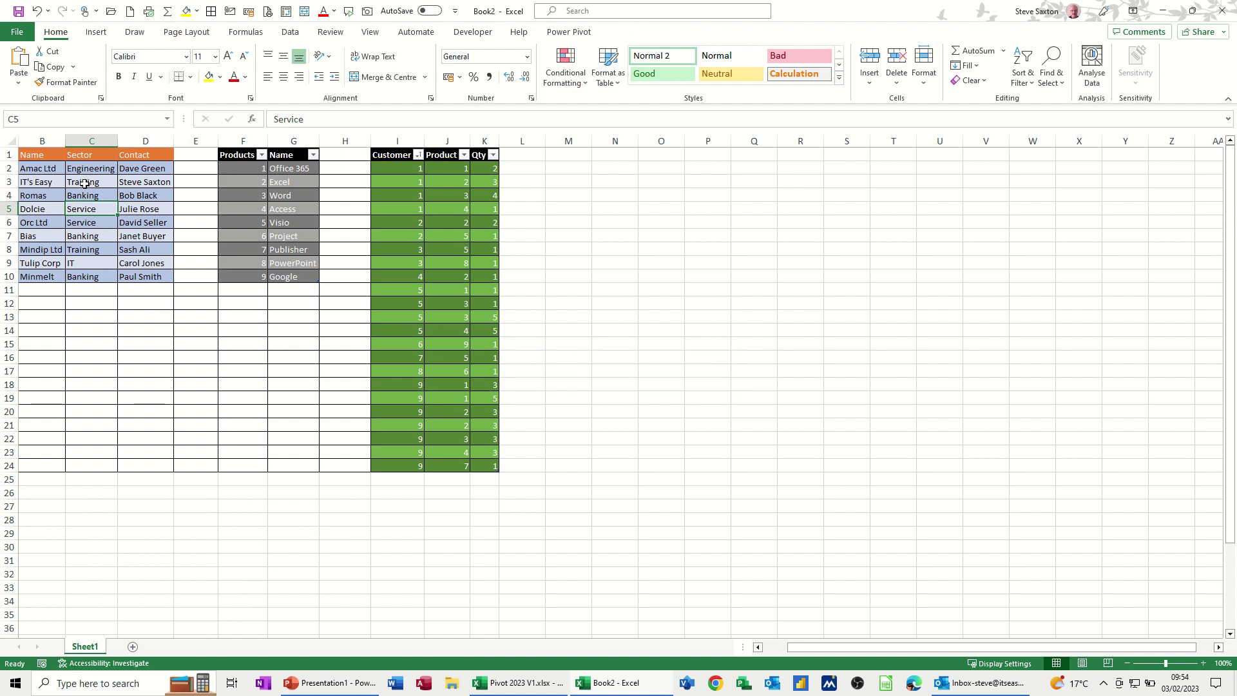
# Step: Check several customer cells to confirm they are no longer part of a table
pyautogui.click(102, 233)
pyautogui.click(90, 208)
pyautogui.click(88, 183)
pyautogui.click(89, 213)
pyautogui.click(103, 235)
pyautogui.click(45, 220)
pyautogui.click(87, 195)
pyautogui.click(44, 182)
pyautogui.click(83, 167)
pyautogui.click(85, 203)
# Step: Compare with the Products table, which still shows its Table Design properties
pyautogui.click(243, 207)
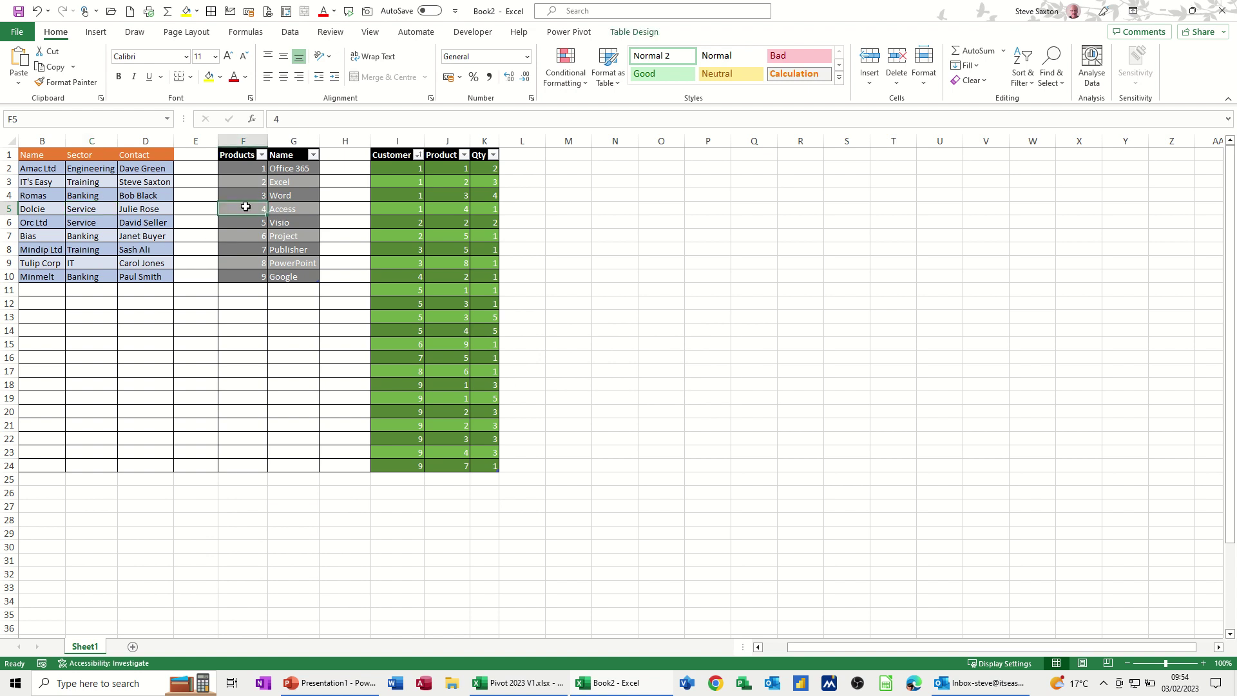
pyautogui.click(635, 33)
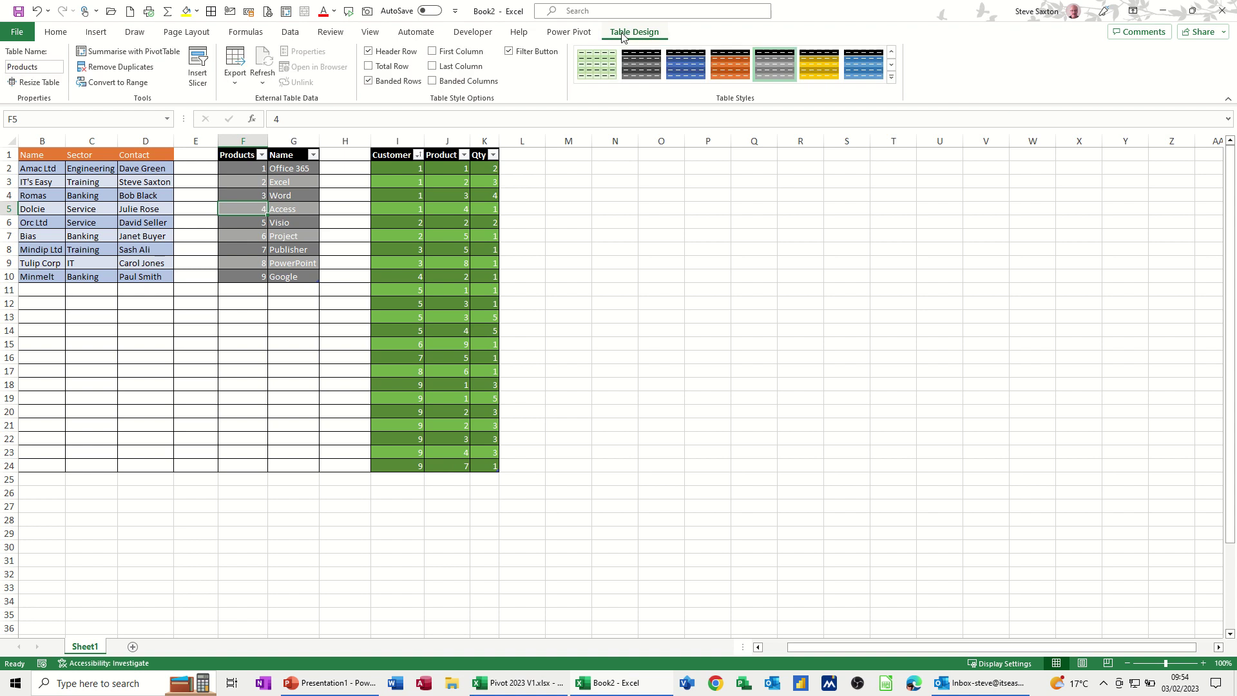
pyautogui.click(98, 210)
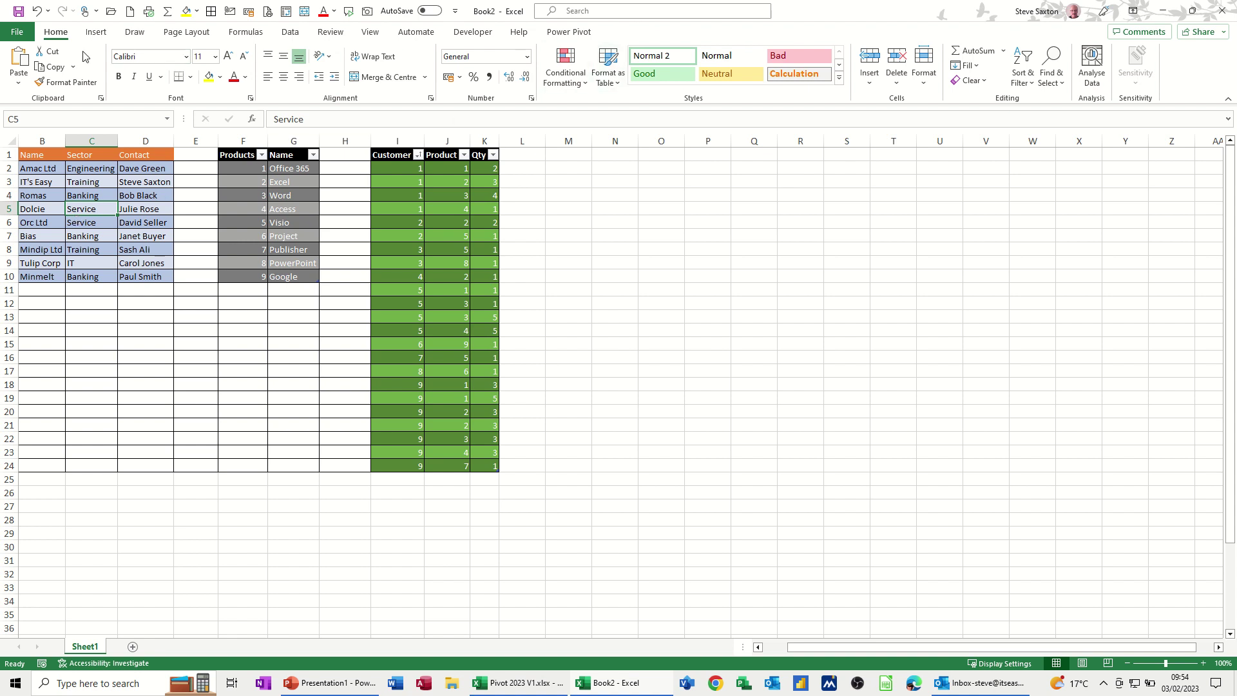
# Step: Format A1:D10 as a dark-styled table with headers
pyautogui.click(607, 76)
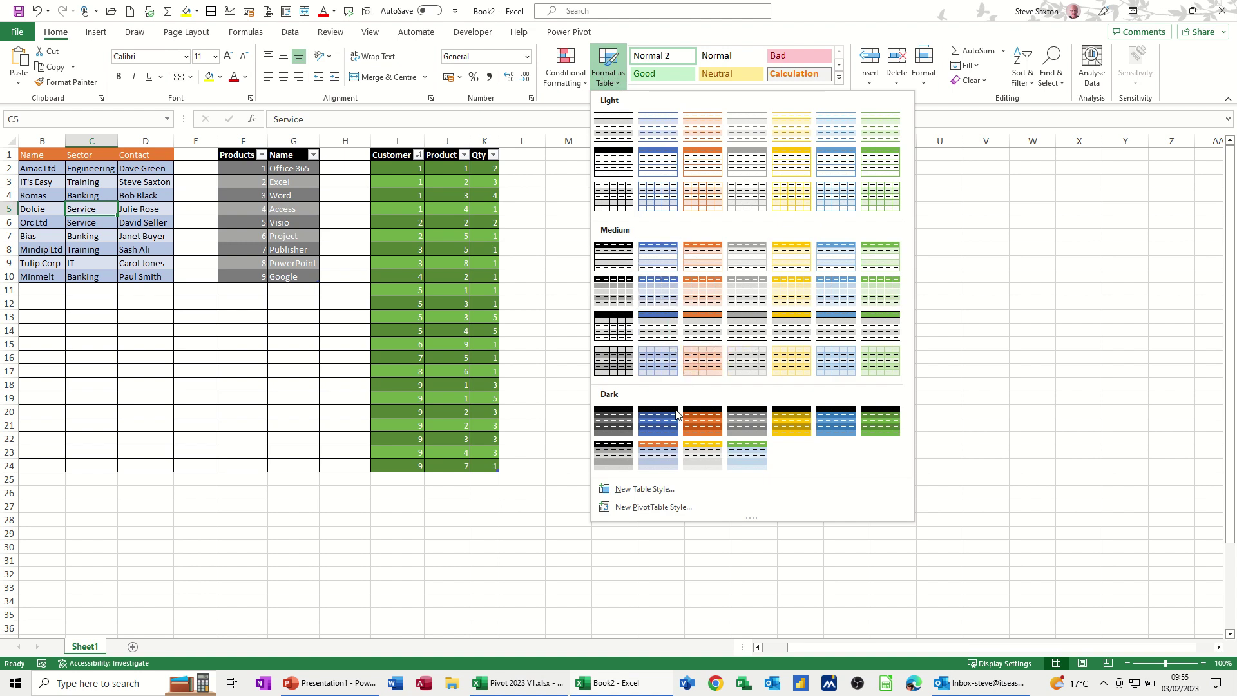
pyautogui.click(657, 461)
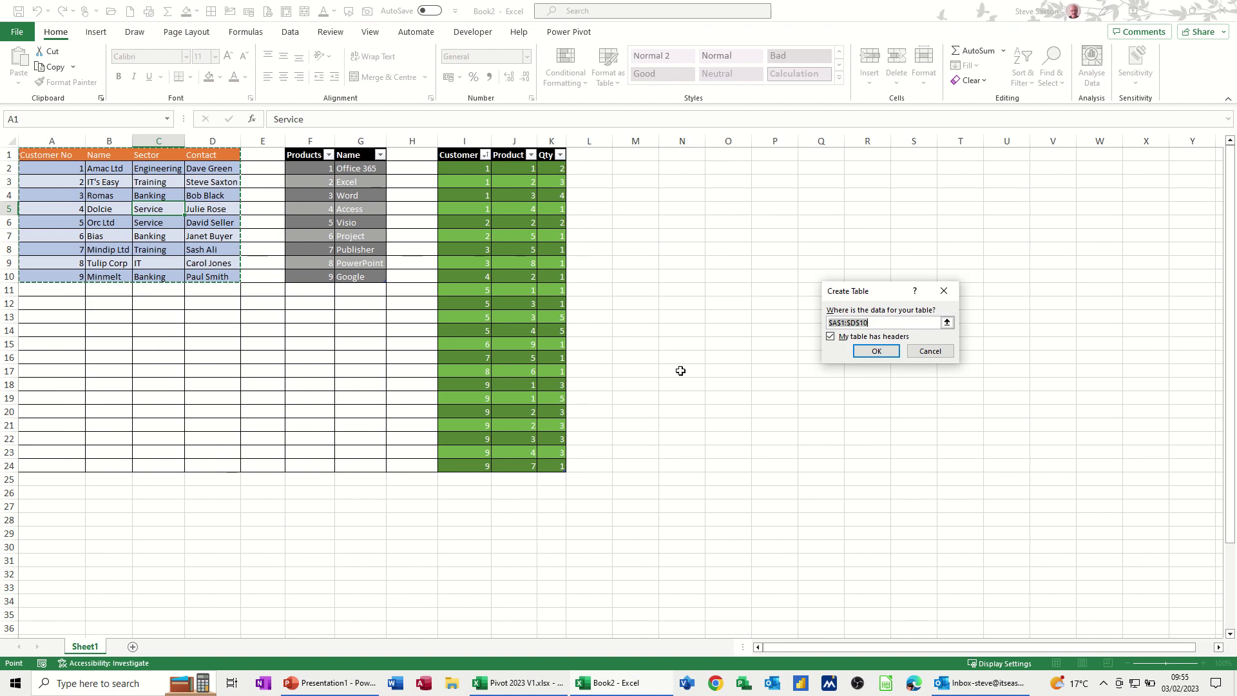
pyautogui.moveTo(830, 297); pyautogui.dragTo(275, 305)
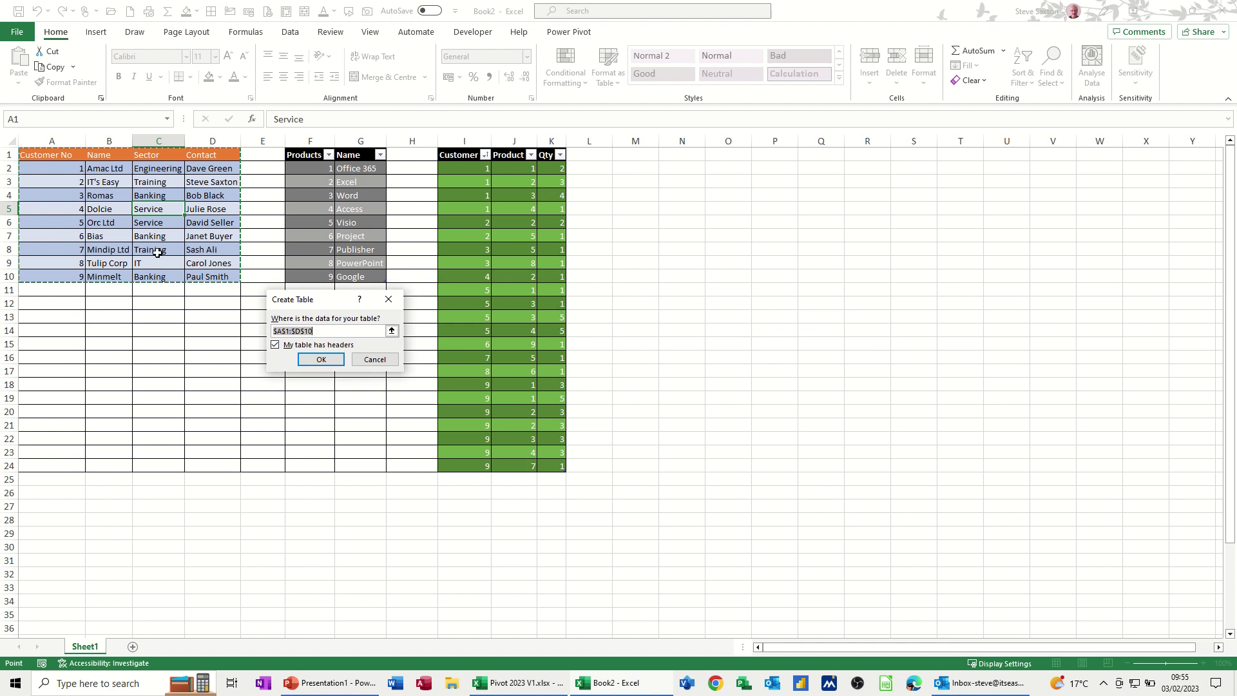
pyautogui.click(322, 360)
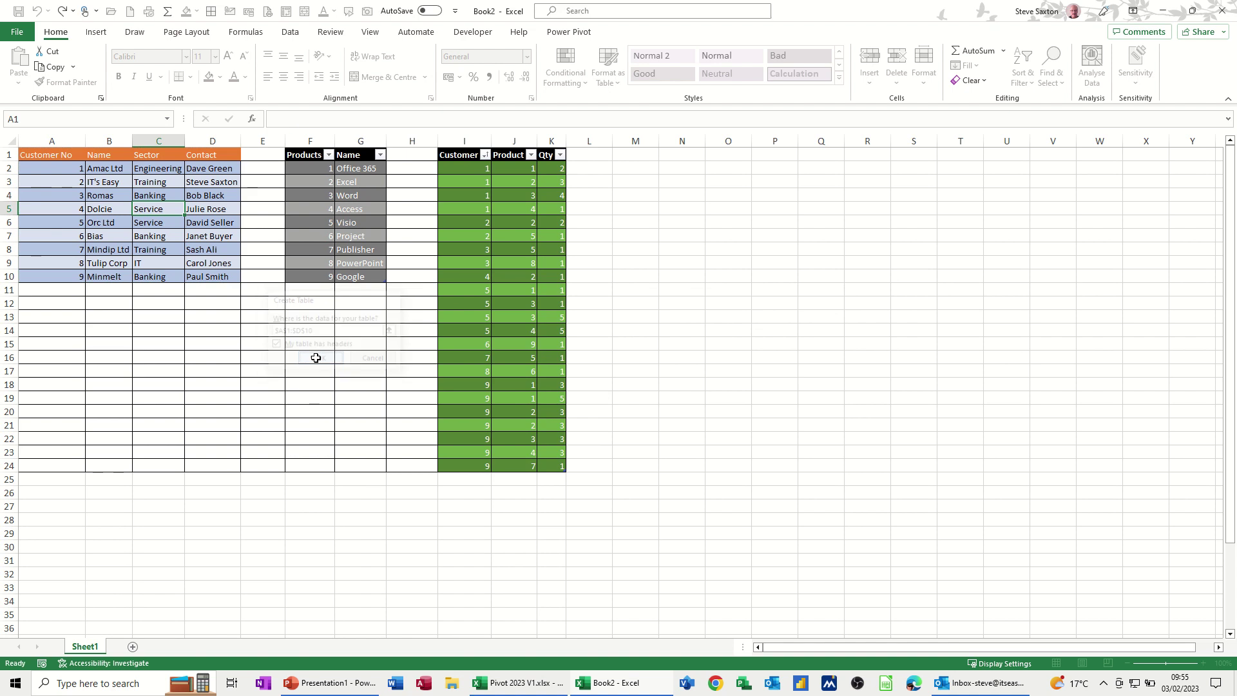
pyautogui.click(146, 213)
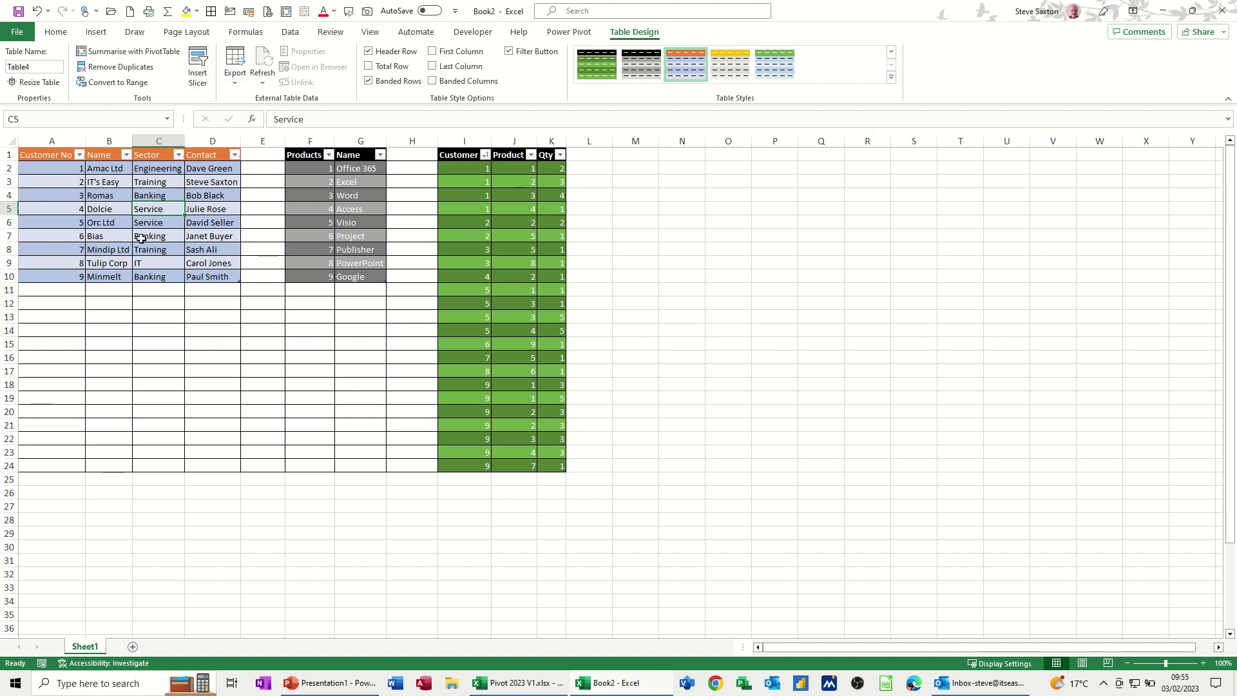
pyautogui.click(103, 205)
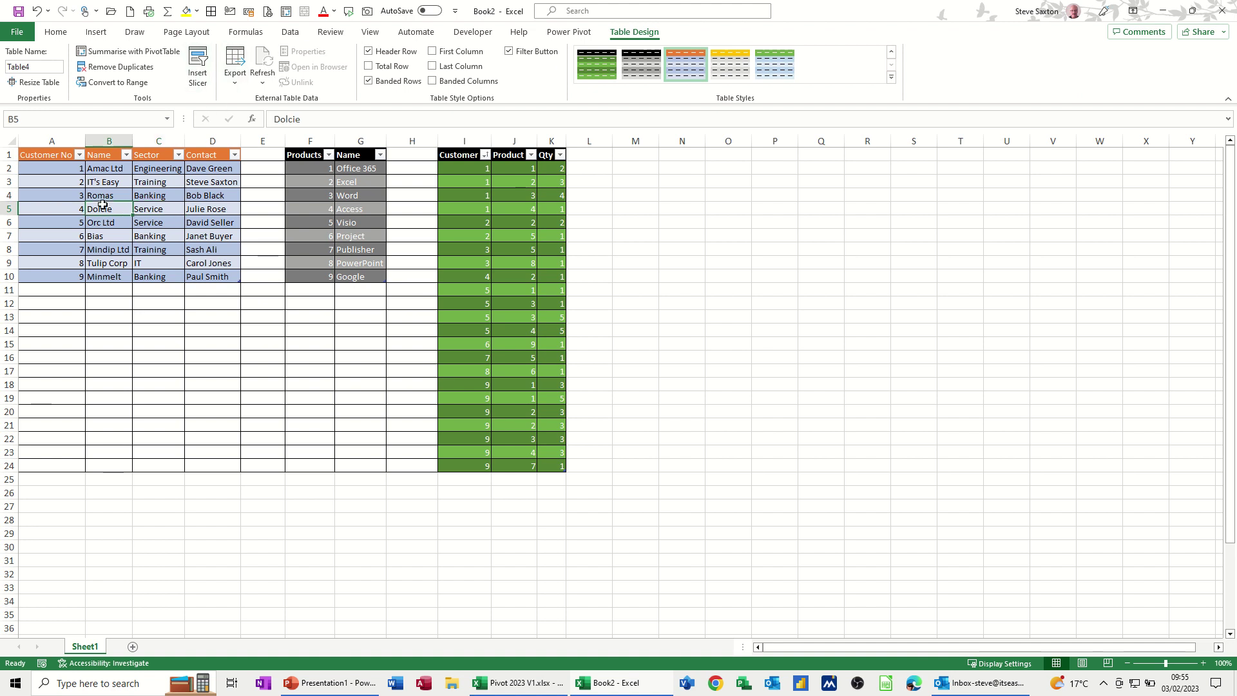
pyautogui.click(322, 195)
pyautogui.click(482, 210)
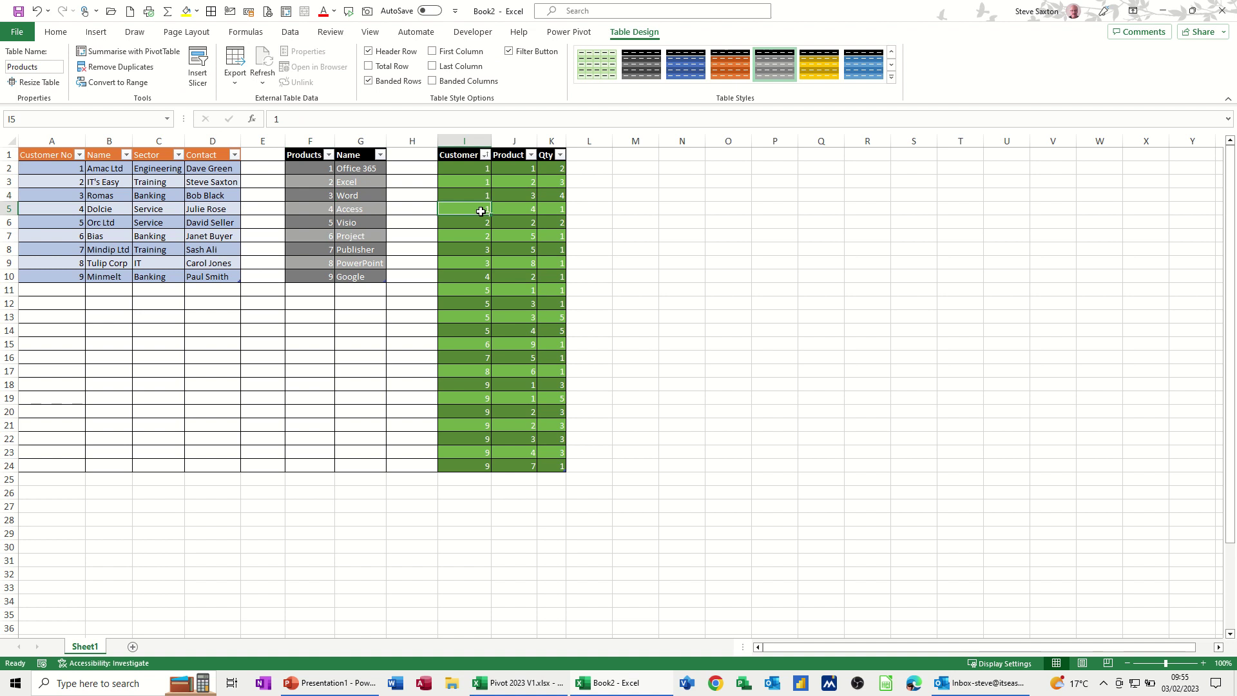
pyautogui.click(155, 212)
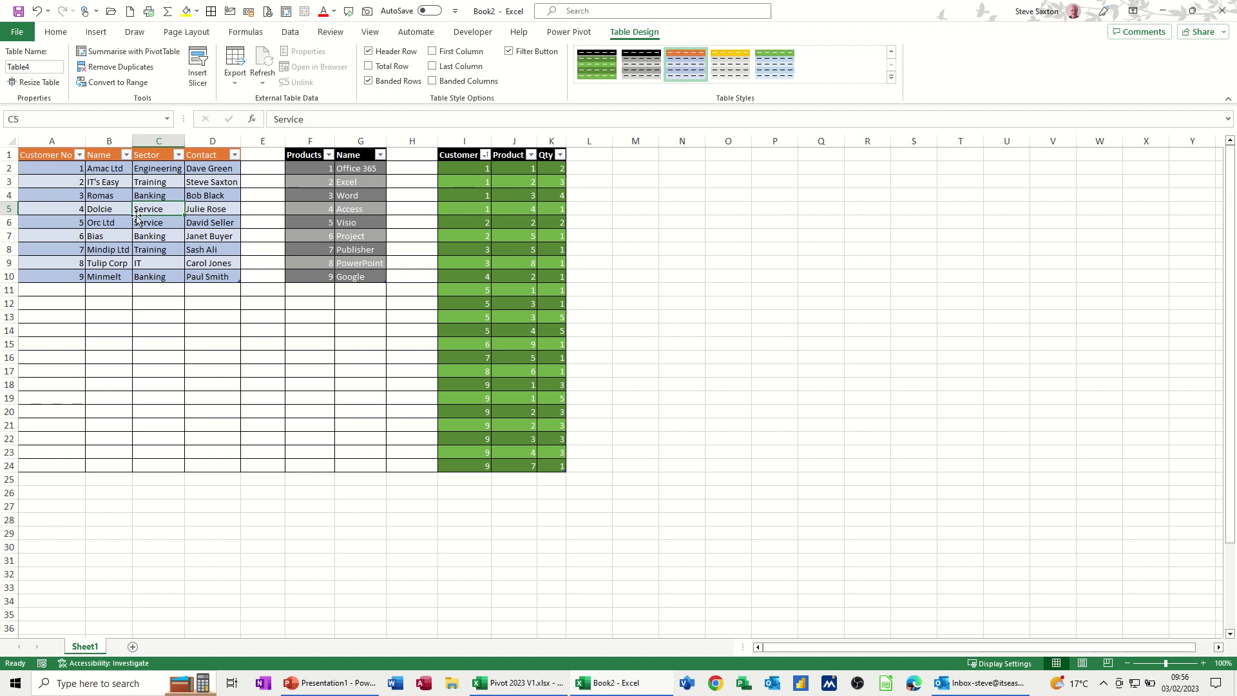
pyautogui.click(351, 206)
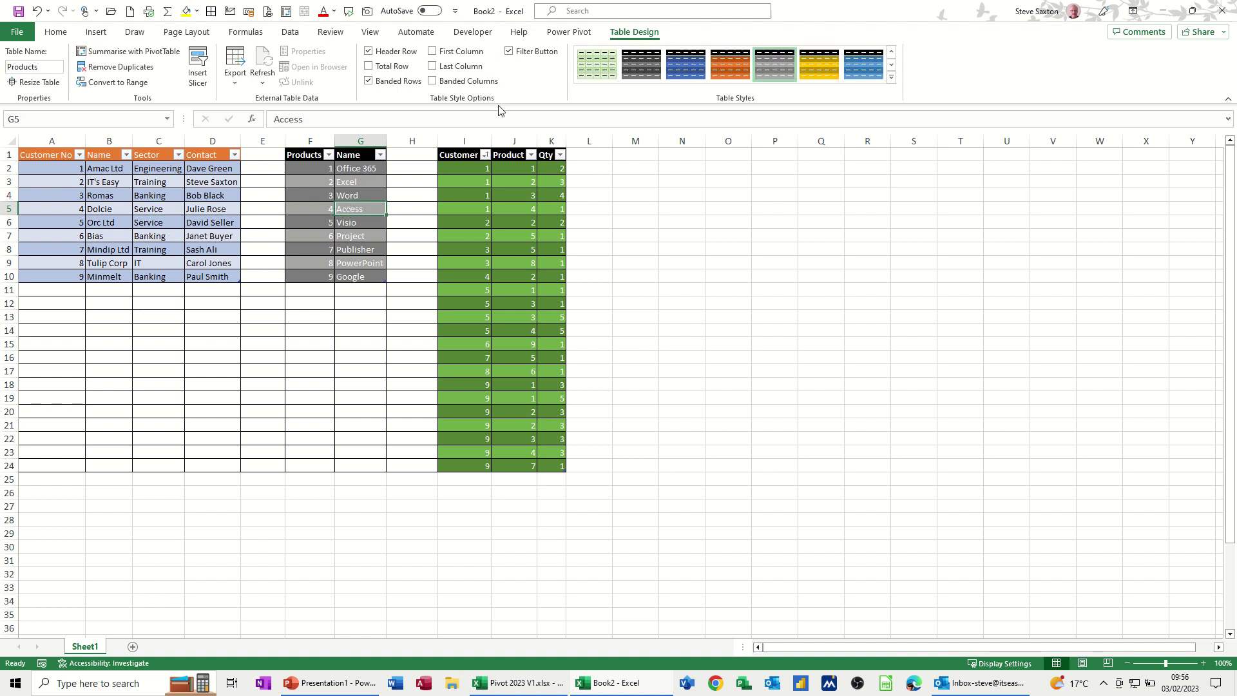
# Step: Display the Power Pivot ribbon tab after a brief look at the Data tab
pyautogui.click(562, 33)
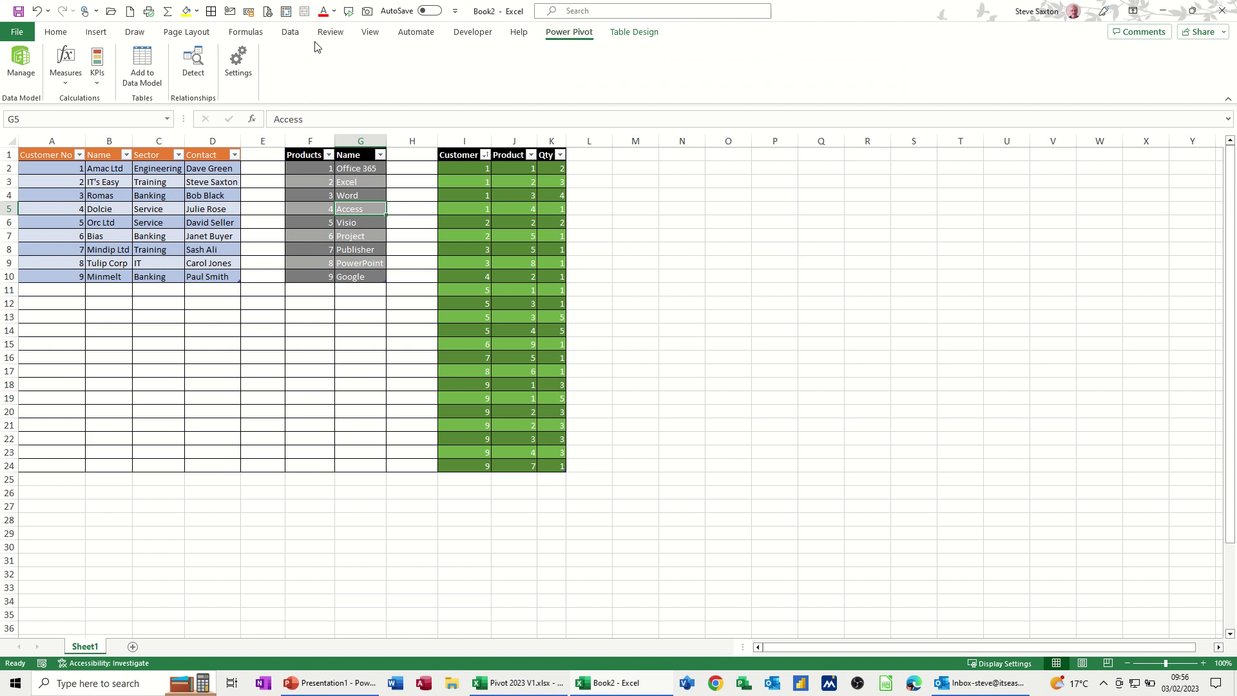
pyautogui.click(295, 37)
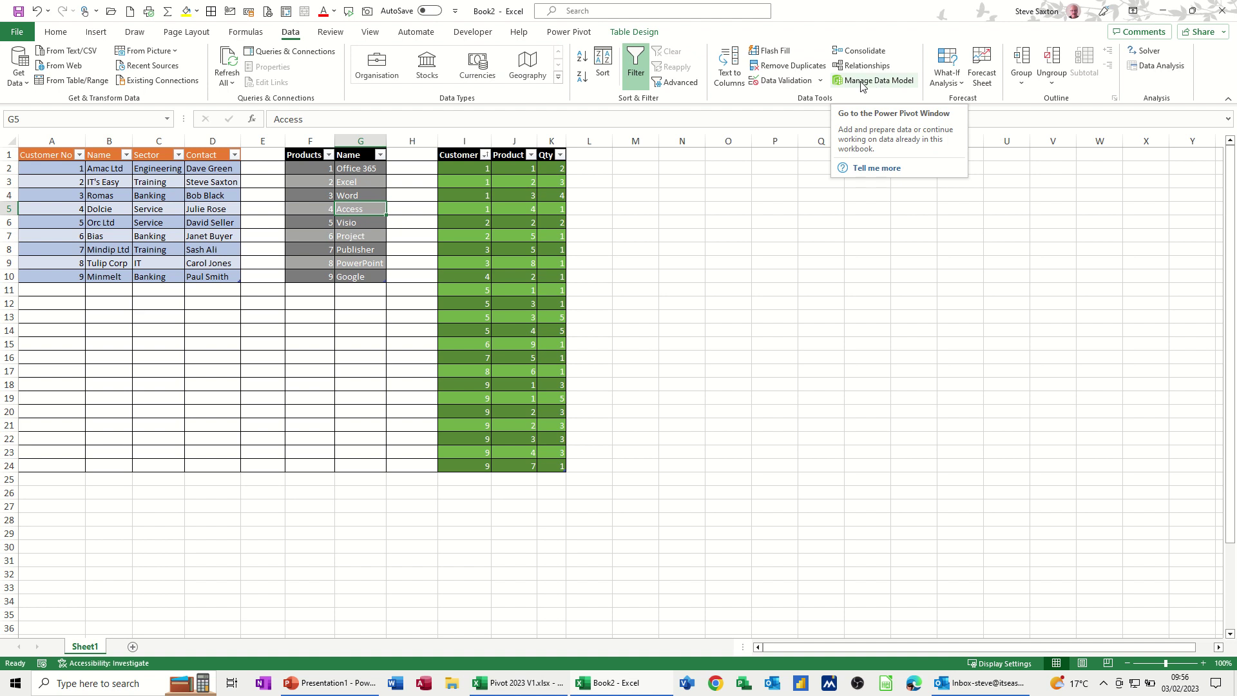
pyautogui.click(565, 34)
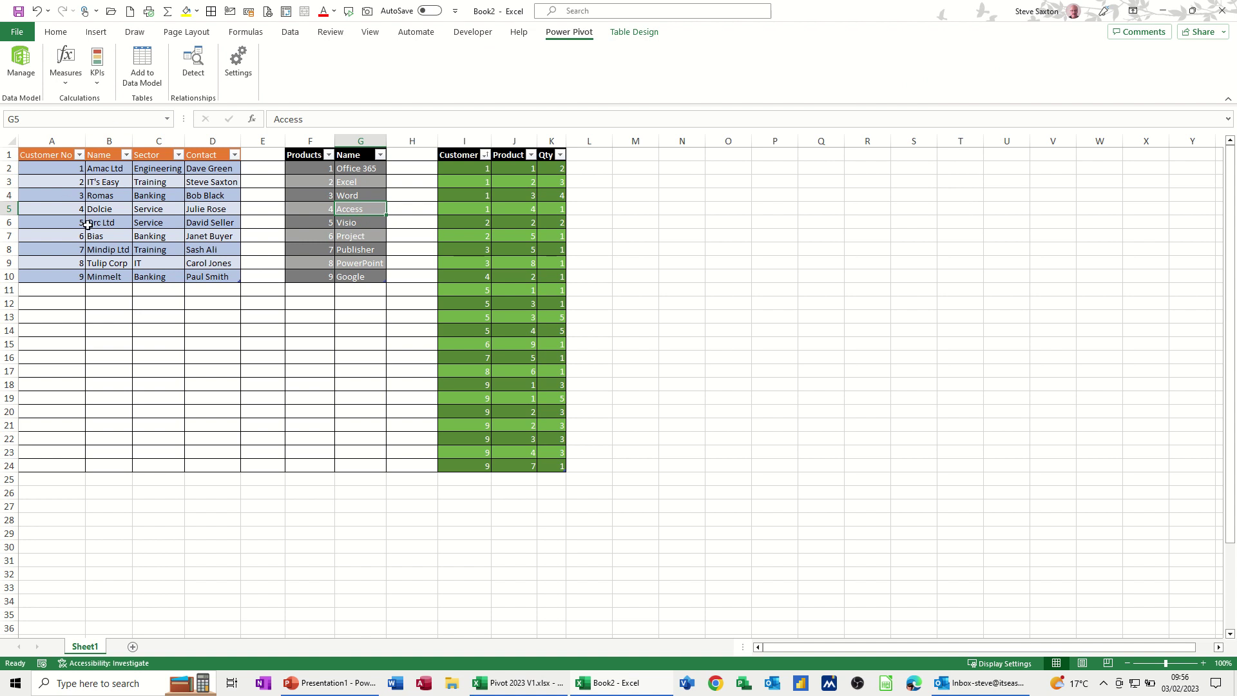
# Step: Add the customer table to the data model and move the Power Pivot window aside
pyautogui.click(128, 211)
pyautogui.click(143, 63)
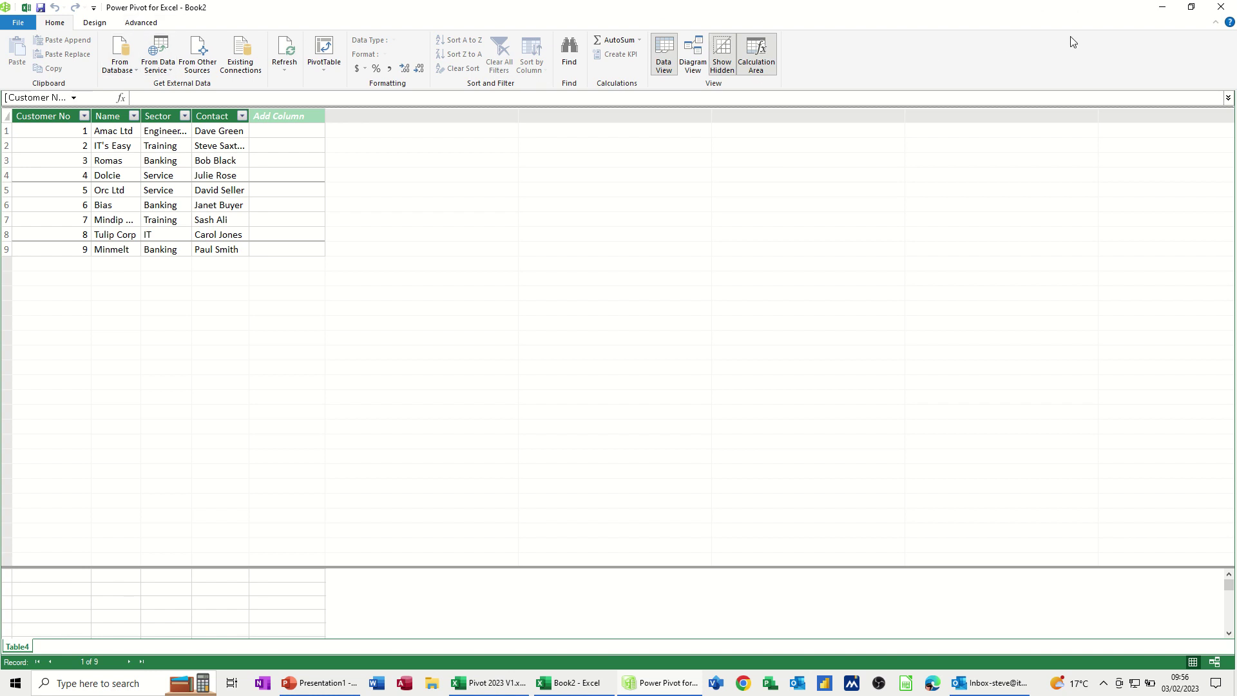
pyautogui.click(1190, 7)
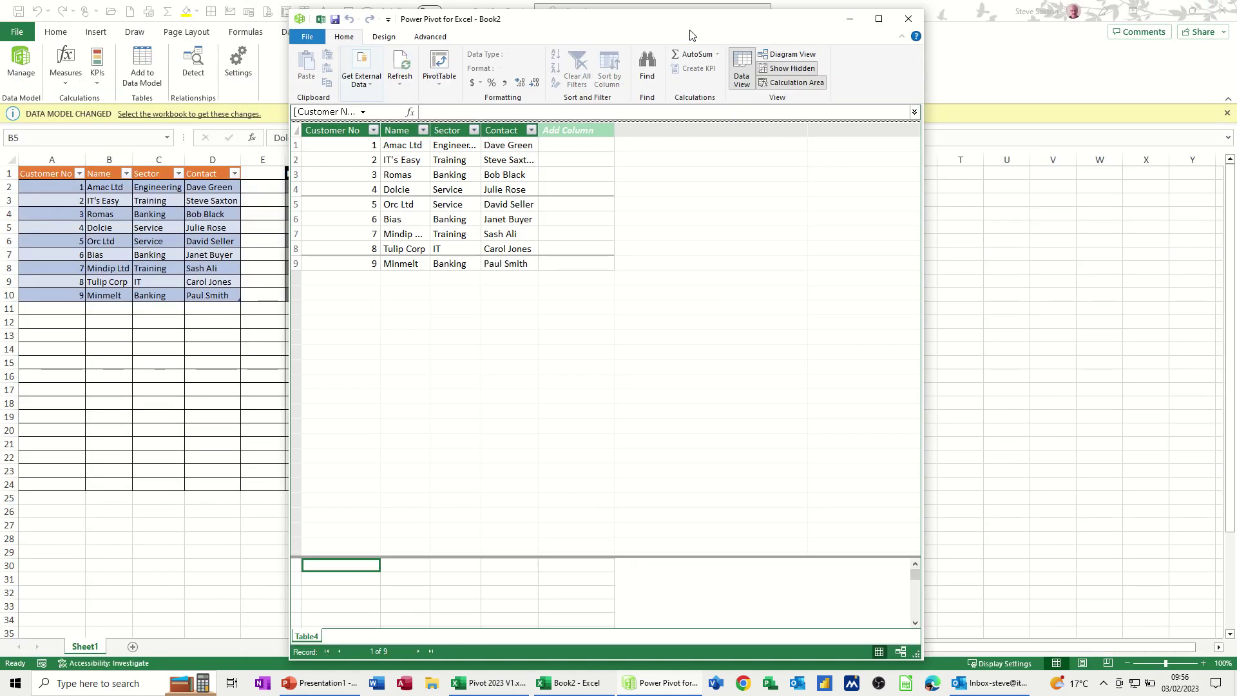
pyautogui.moveTo(686, 32); pyautogui.dragTo(939, 43)
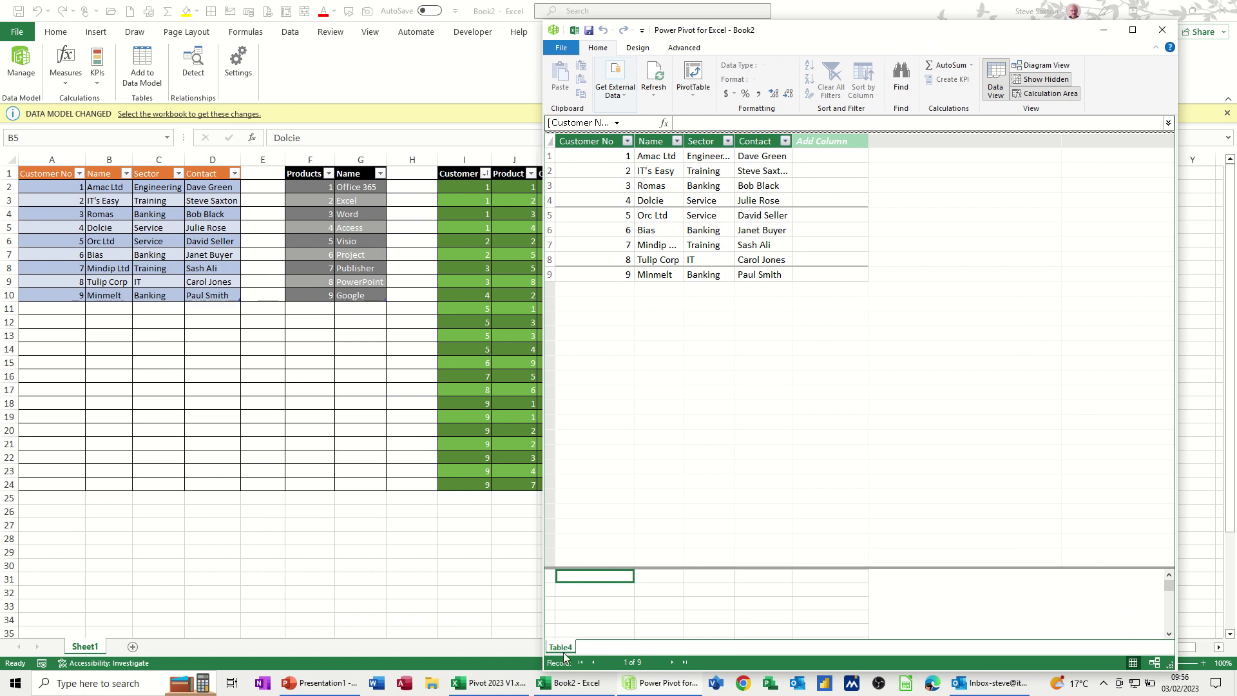
# Step: Add the product list to the data model as the Products table
pyautogui.click(345, 242)
pyautogui.click(348, 234)
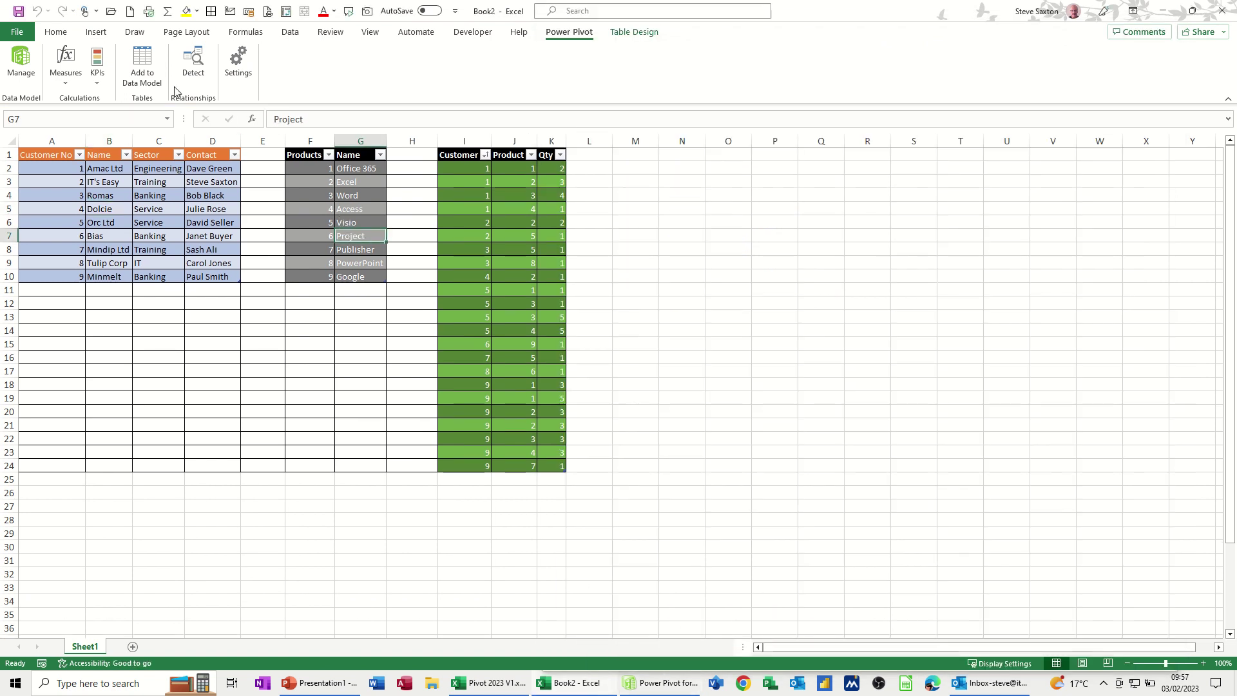
pyautogui.click(144, 64)
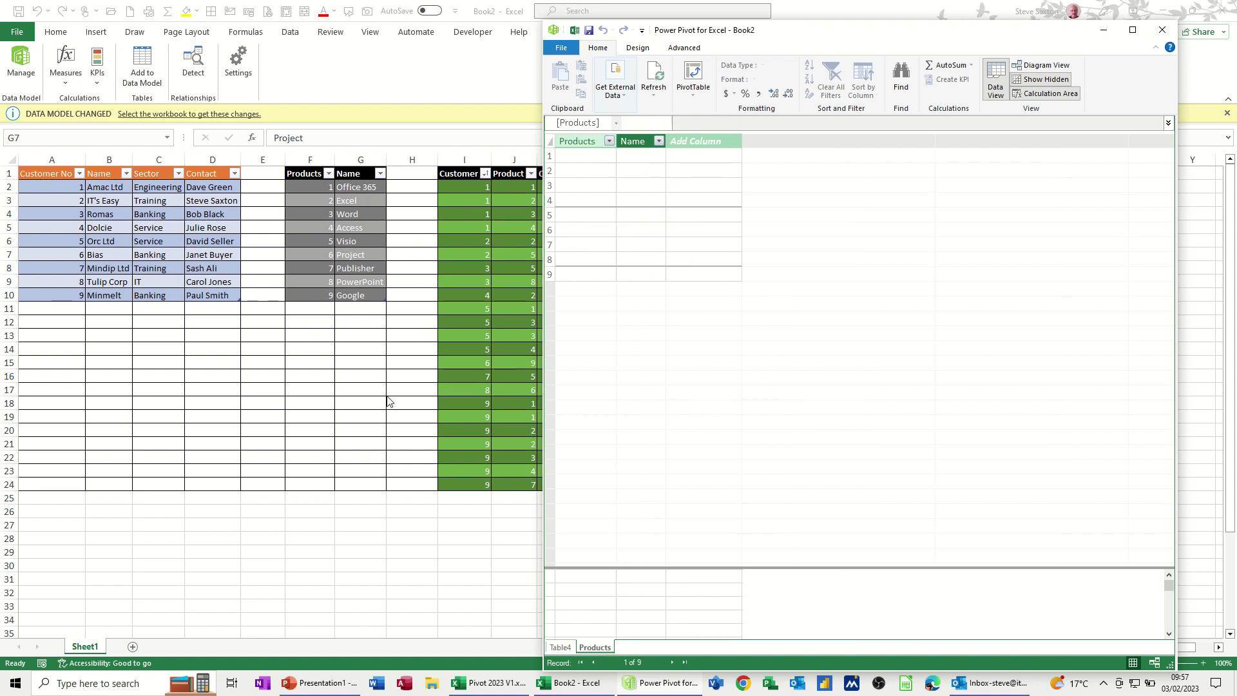
pyautogui.click(560, 647)
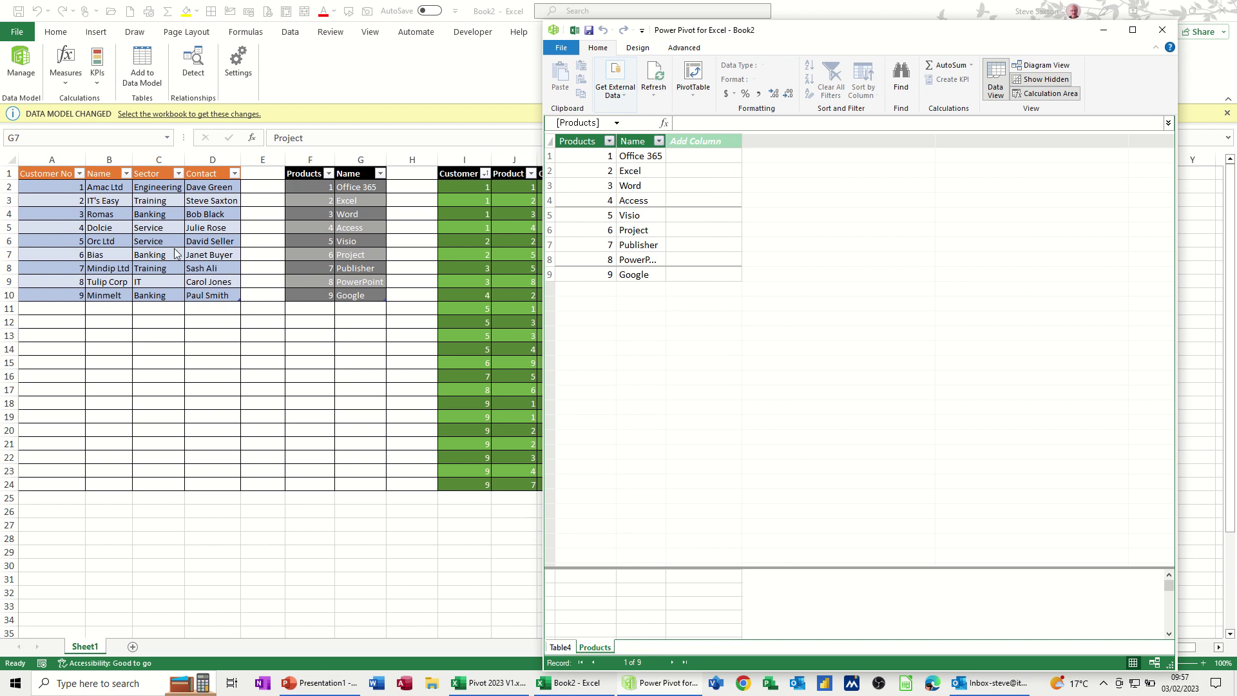
# Step: Add the Customer/Product/Qty table to the data model as the Sales table
pyautogui.click(474, 237)
pyautogui.click(474, 237)
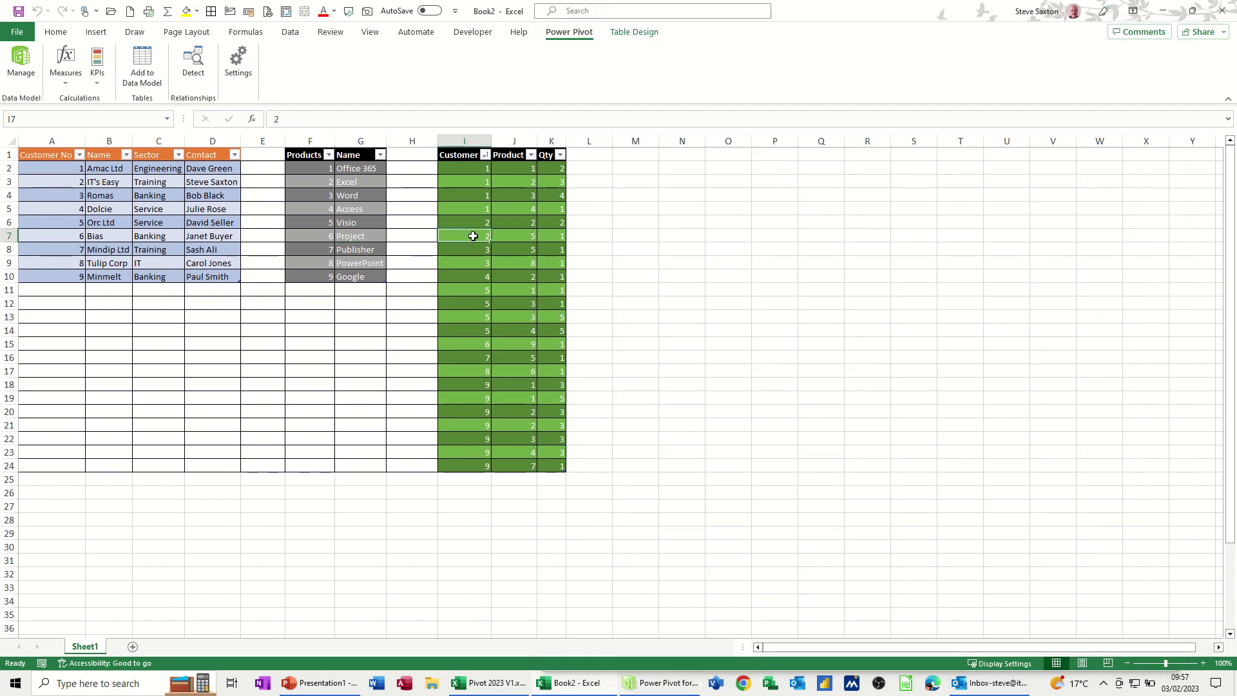
pyautogui.click(142, 64)
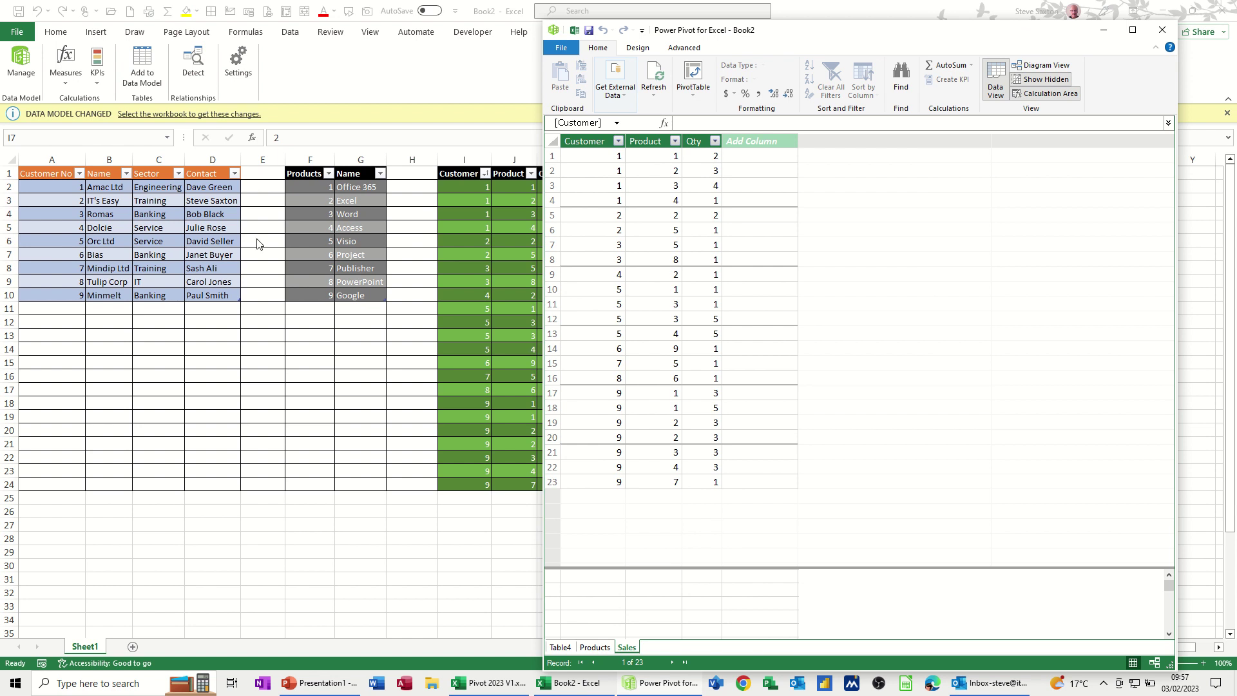
# Step: Change the customer table's Table Name from Table4 to Customer
pyautogui.click(235, 234)
pyautogui.click(159, 222)
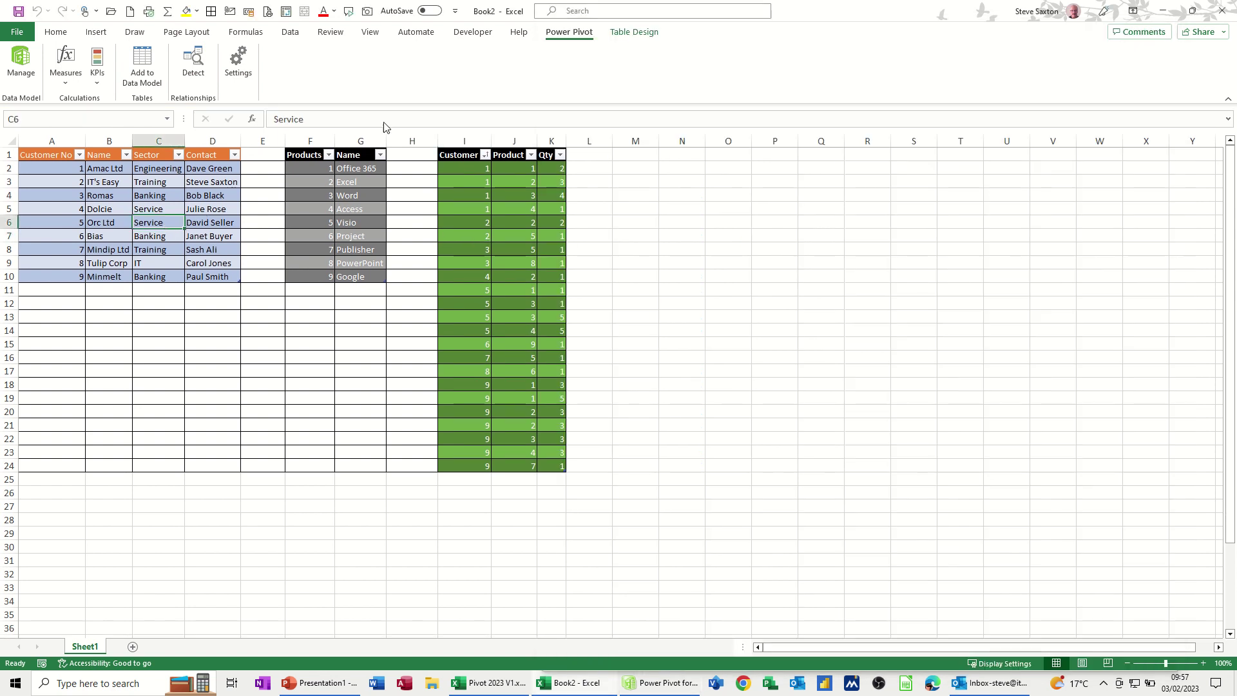
pyautogui.click(628, 32)
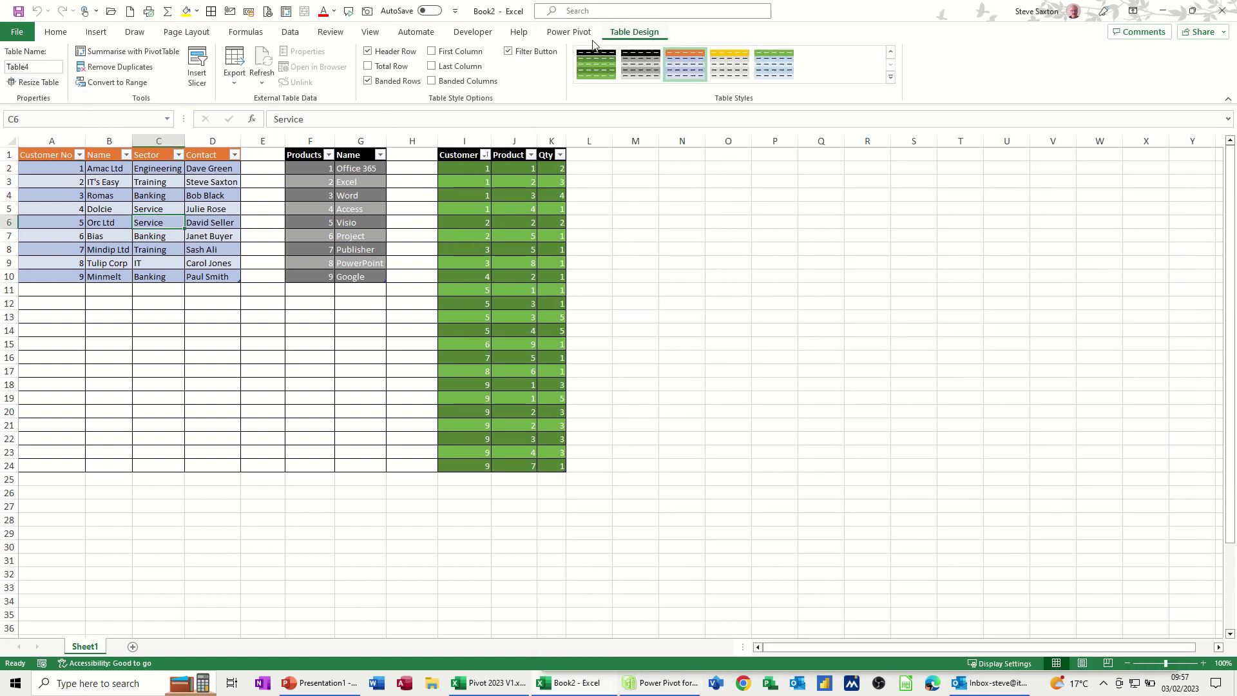
pyautogui.click(50, 69)
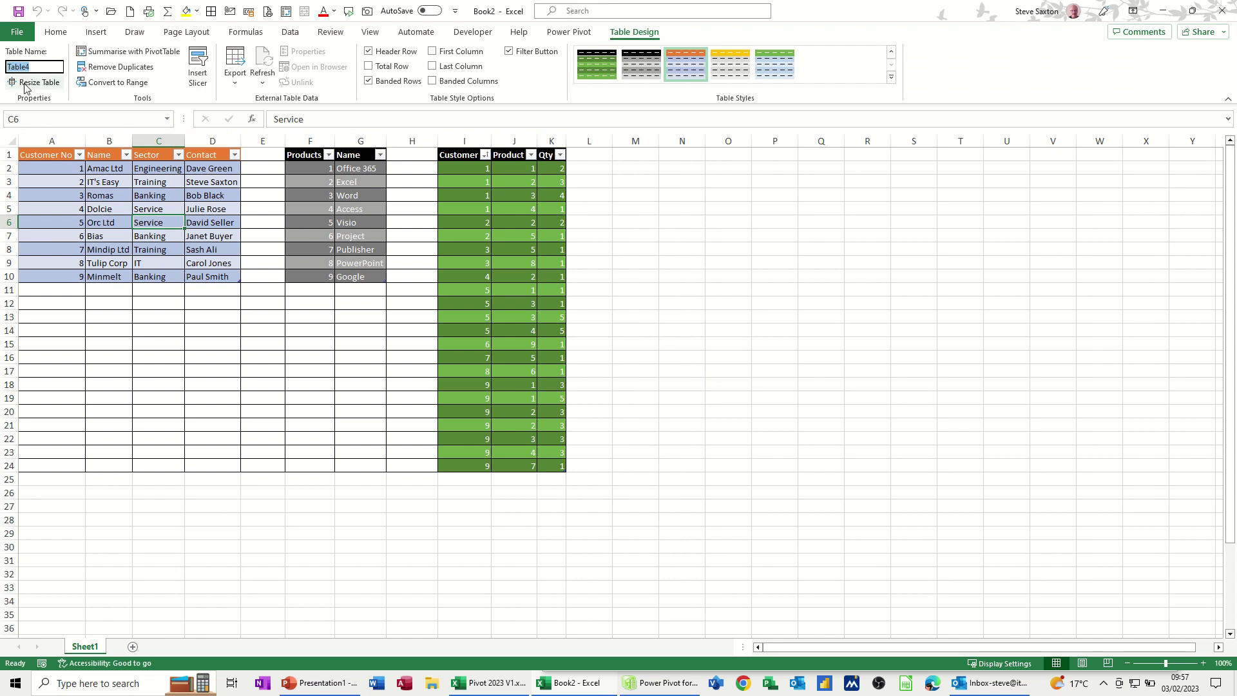
pyautogui.write('Customer')
pyautogui.press('Return')
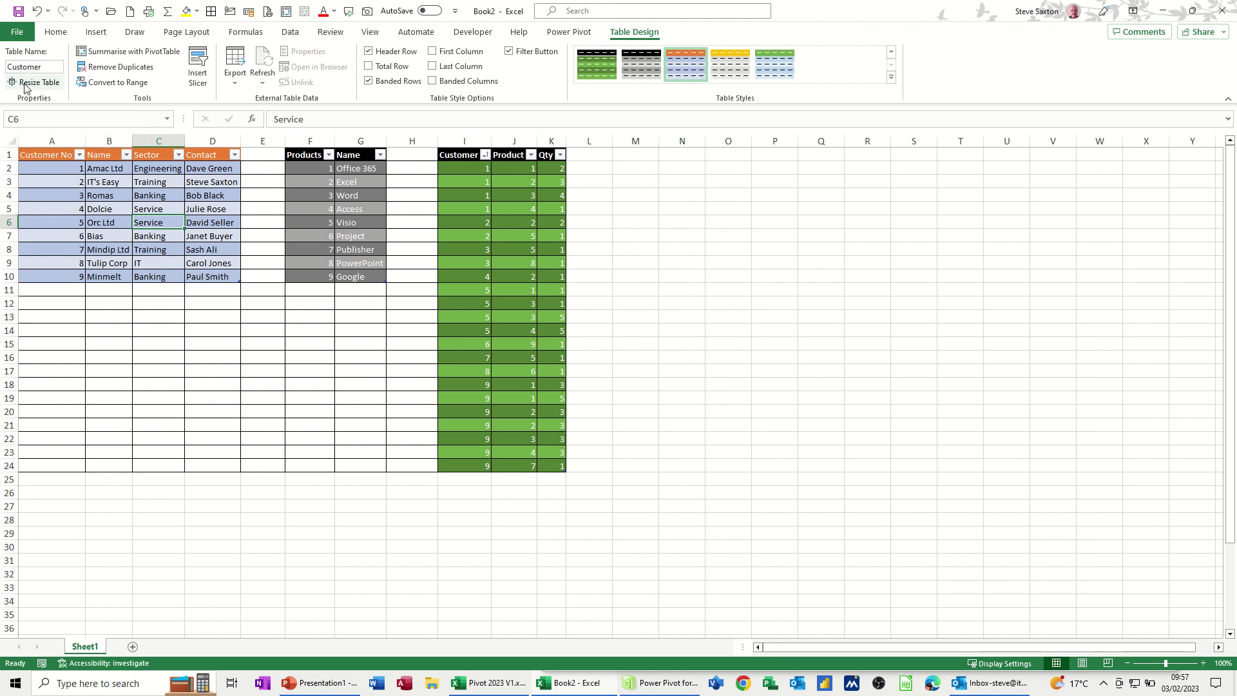
pyautogui.click(98, 219)
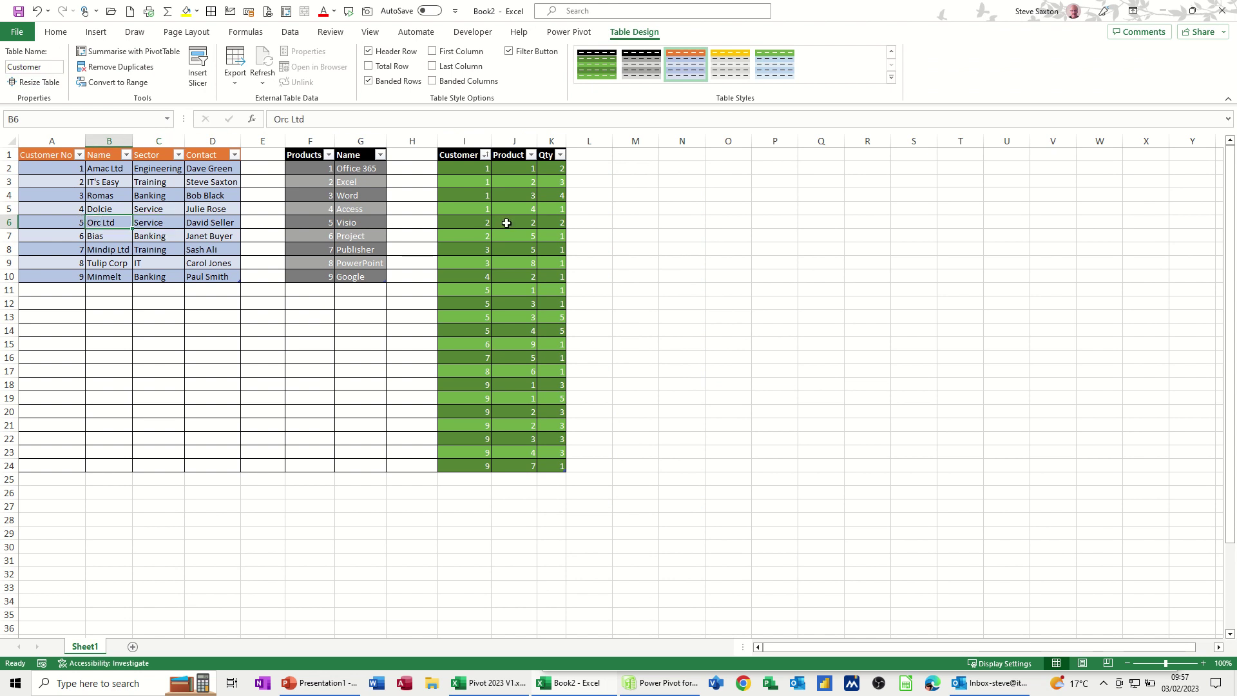
# Step: Open the Power Pivot data model window and refresh the Sales table's 23 rows
pyautogui.click(570, 32)
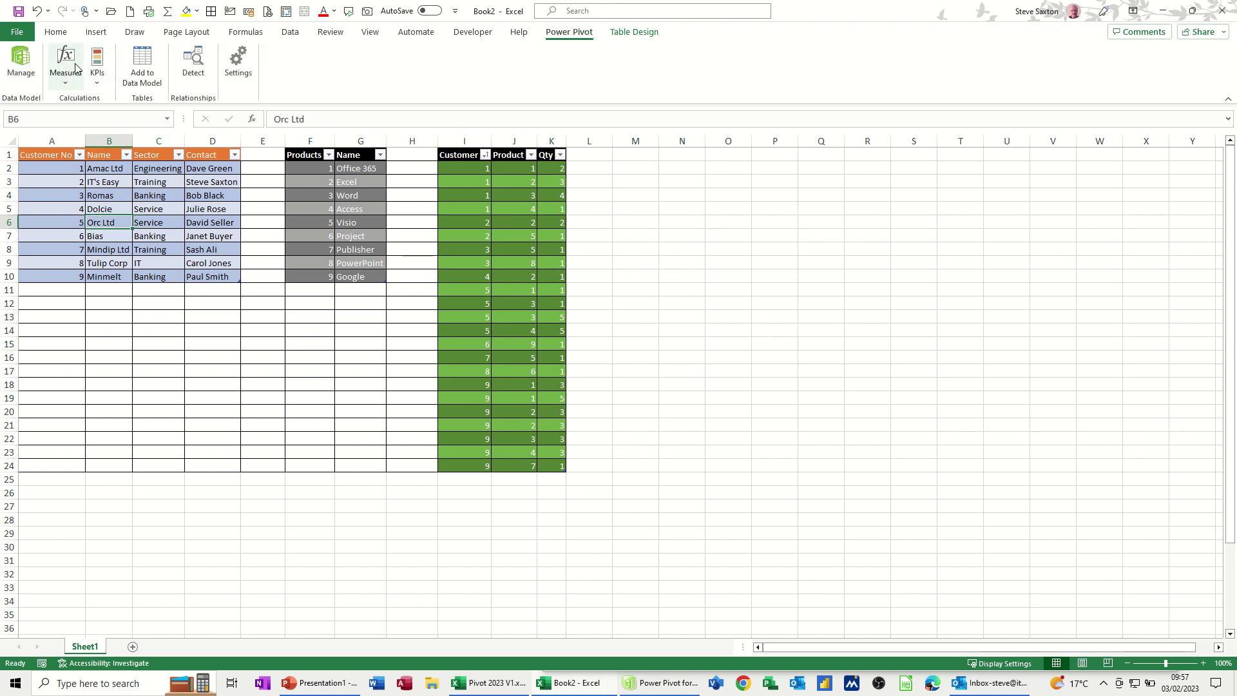
pyautogui.click(32, 59)
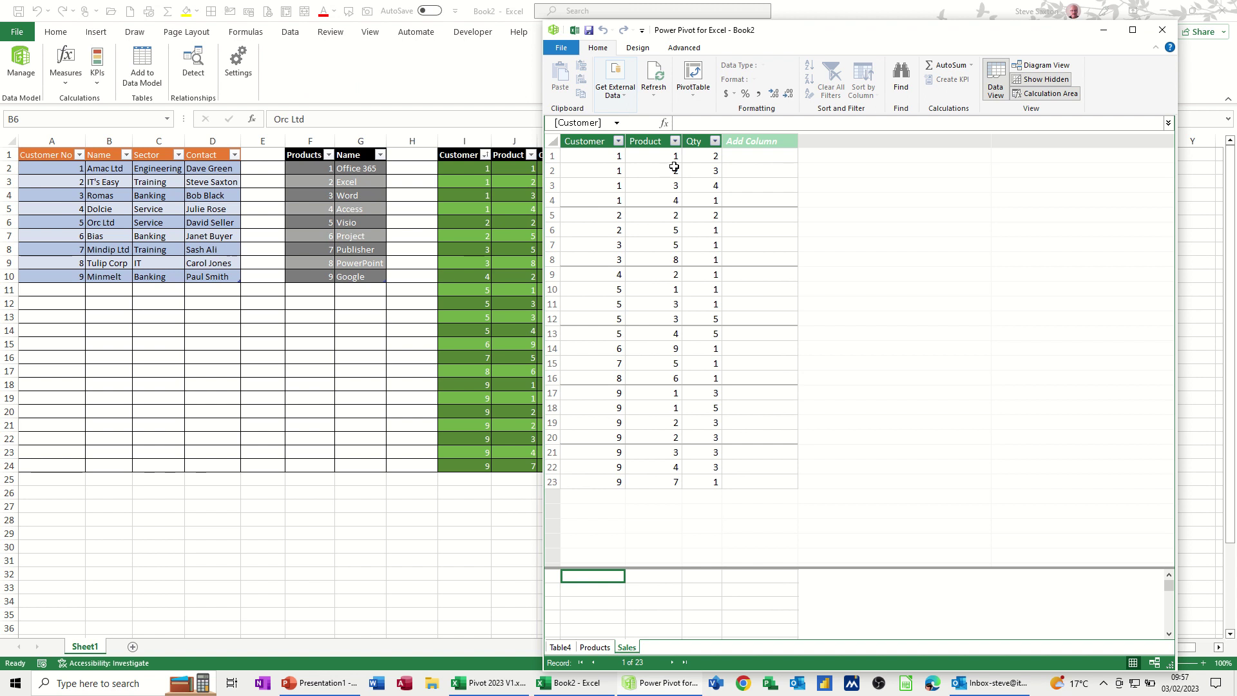
pyautogui.moveTo(845, 42); pyautogui.dragTo(535, 59)
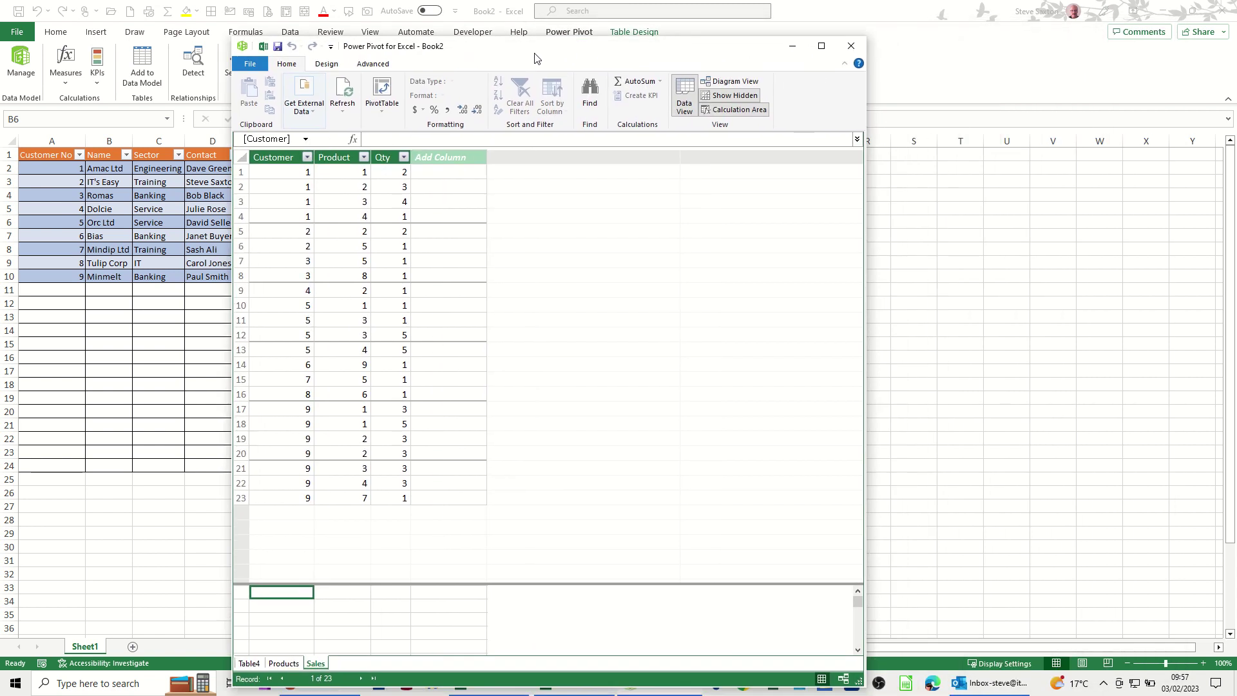
pyautogui.click(344, 89)
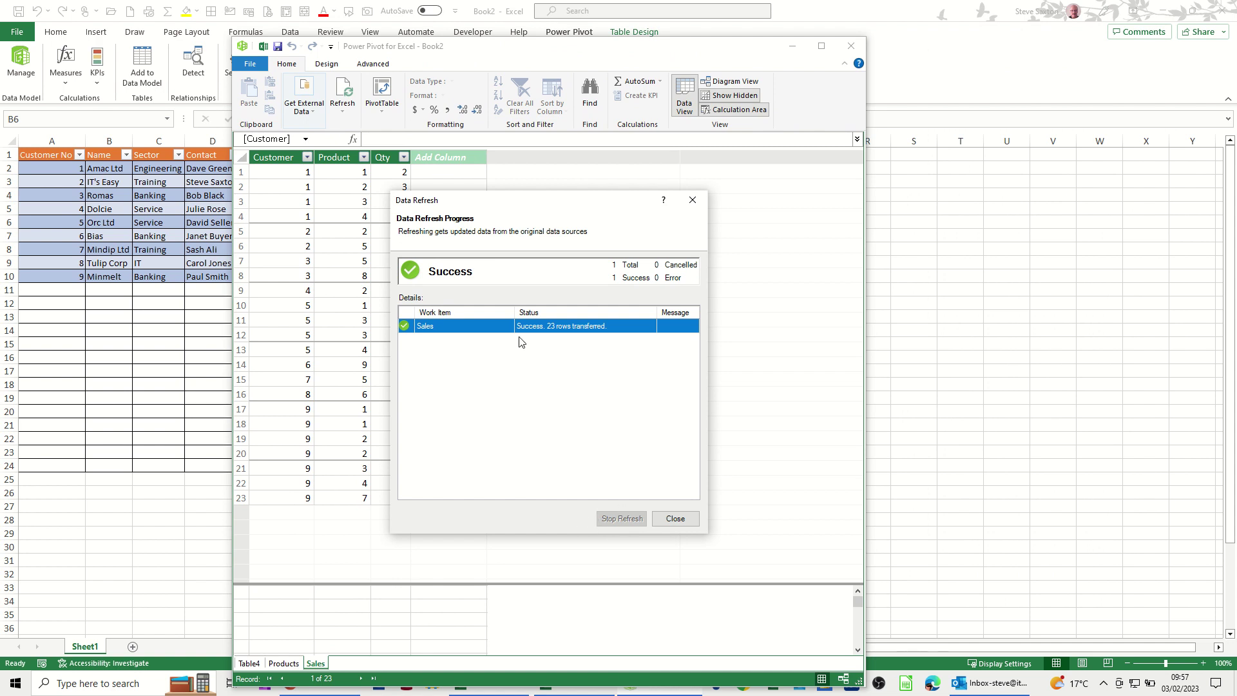
pyautogui.click(674, 519)
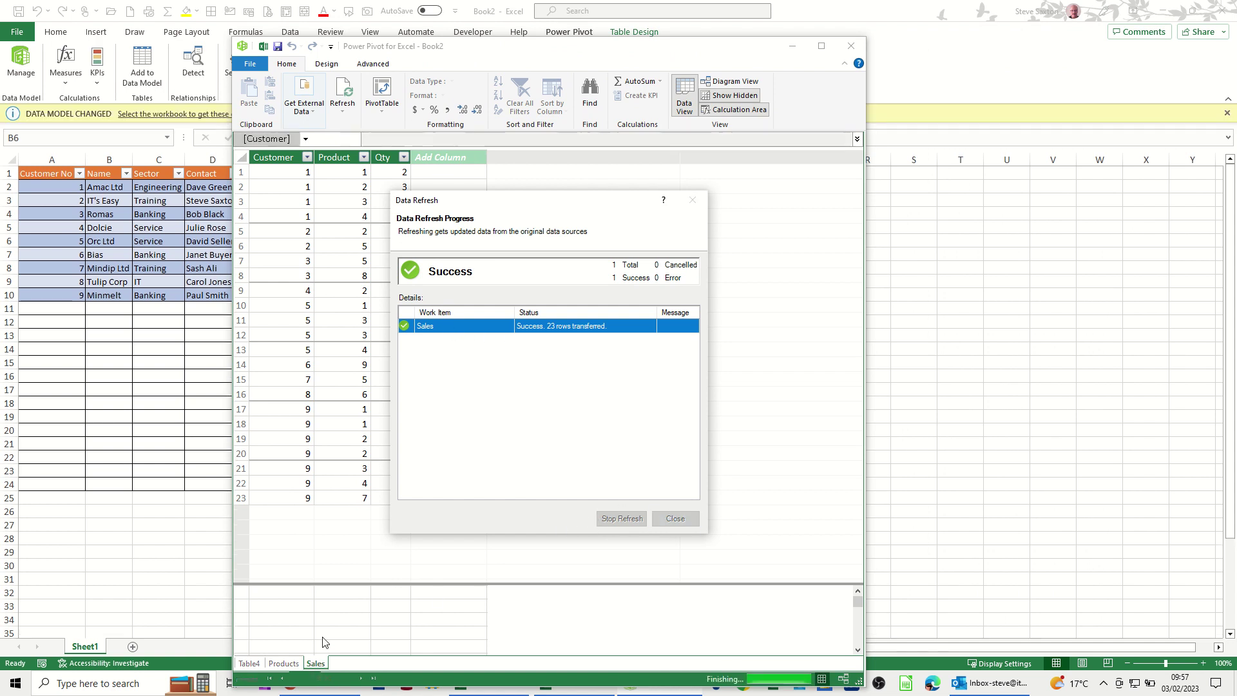
# Step: Refresh the customer table Table4 and review its 9 rows
pyautogui.click(246, 664)
pyautogui.click(356, 222)
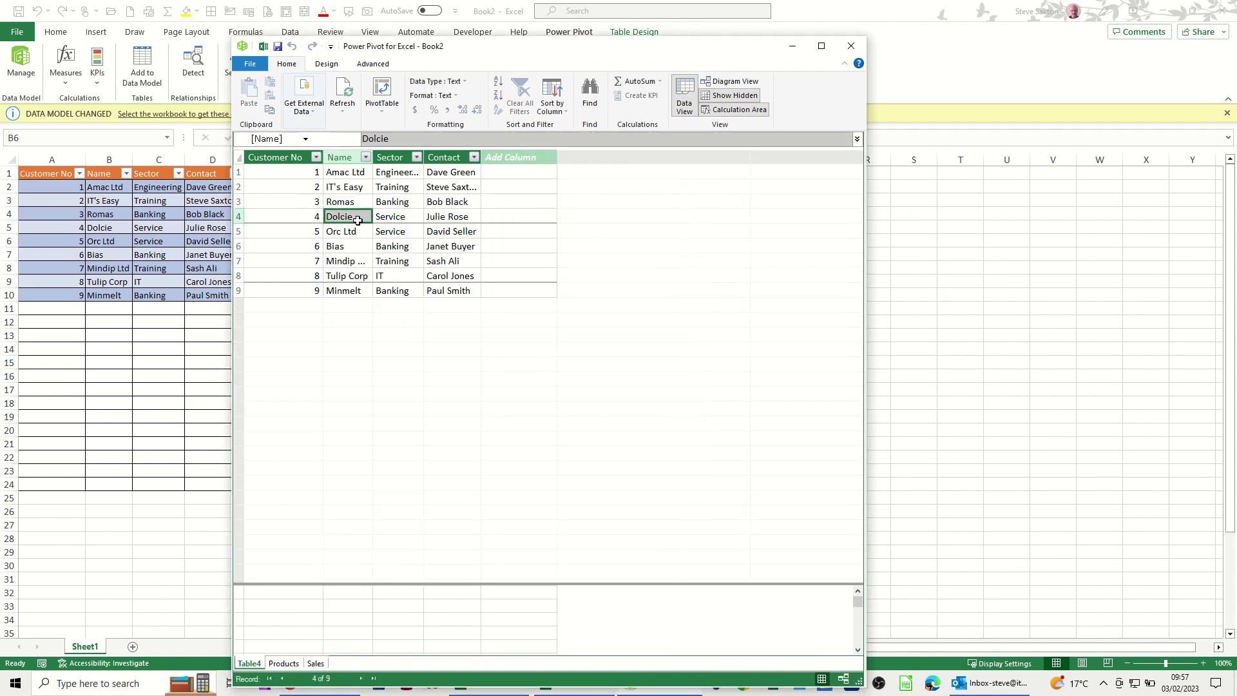
pyautogui.click(344, 93)
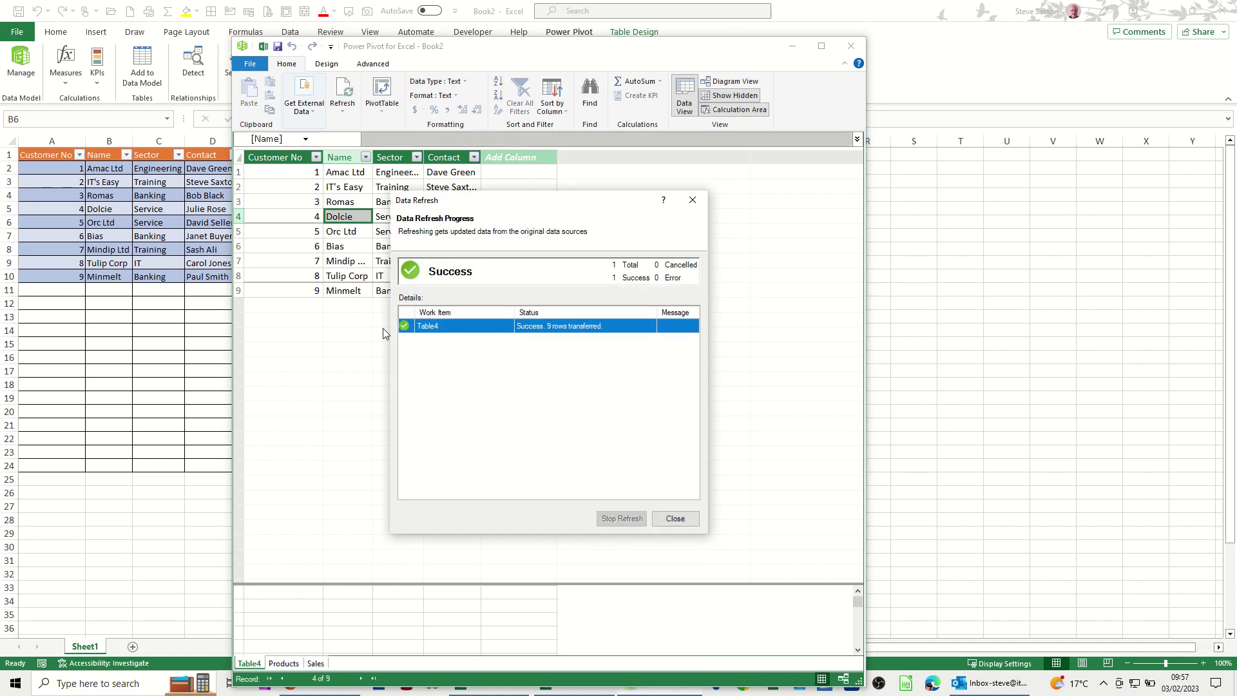
pyautogui.click(675, 519)
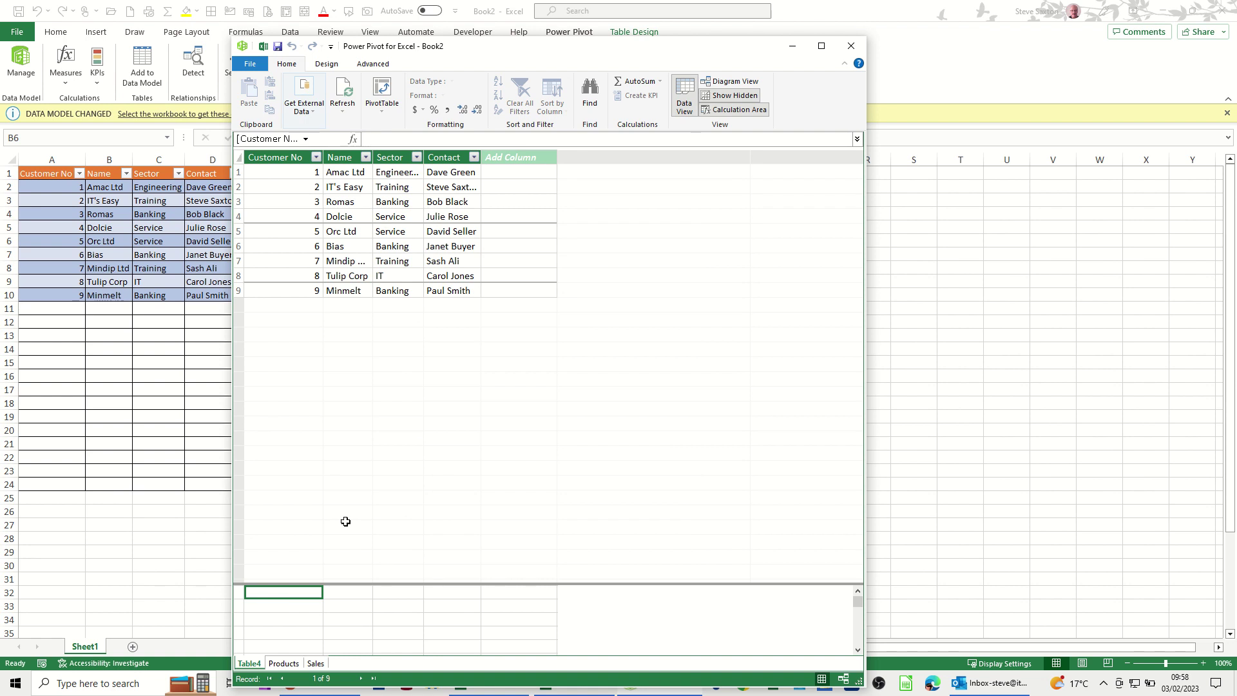
pyautogui.click(402, 208)
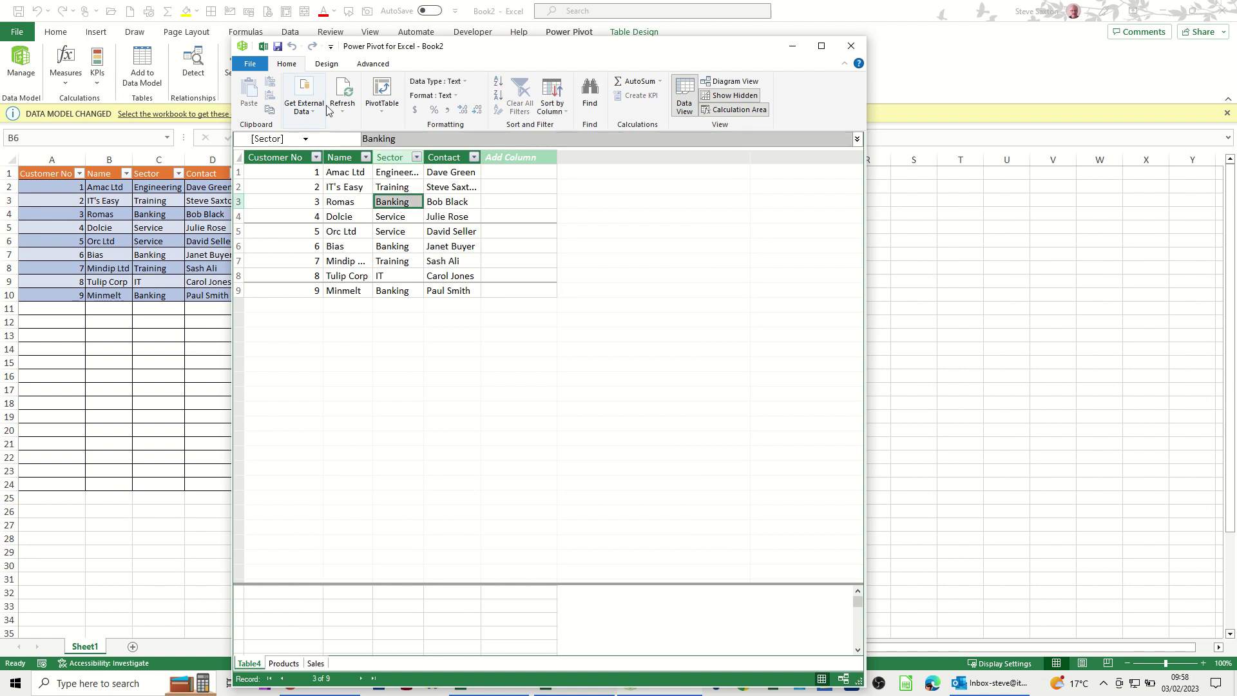
# Step: Browse the Products, Sales and Table4 tabs and glance at the PivotTable options
pyautogui.click(283, 664)
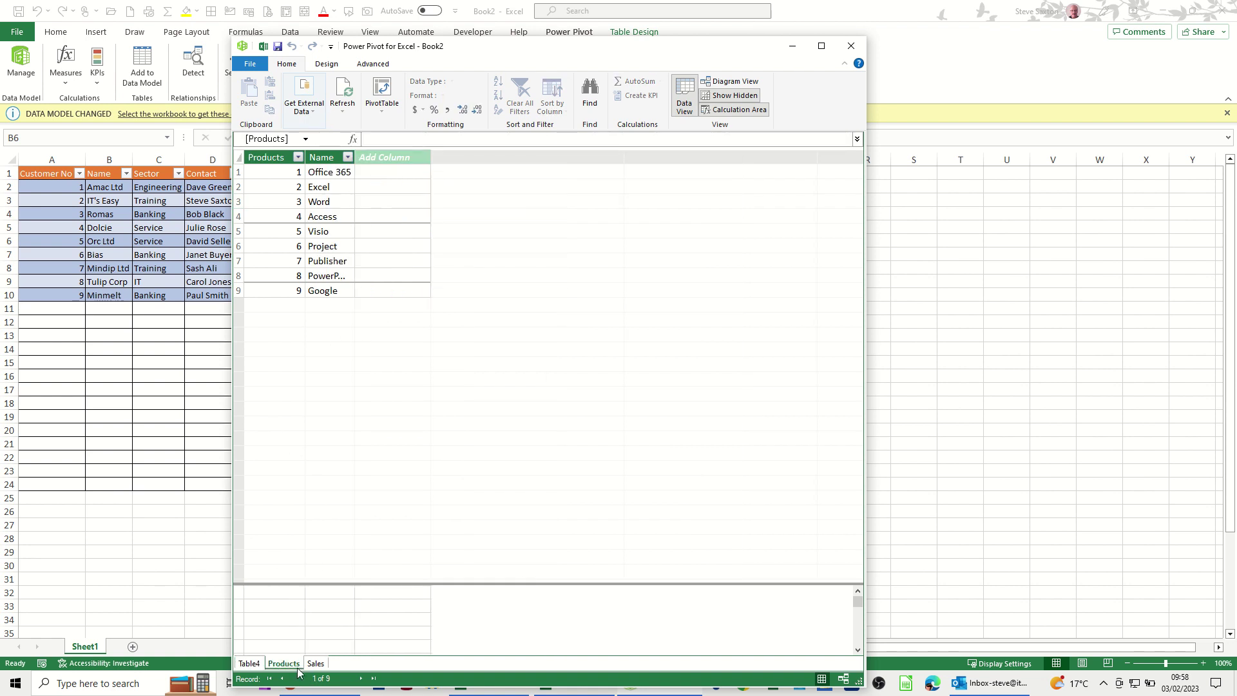
pyautogui.click(315, 663)
pyautogui.click(259, 664)
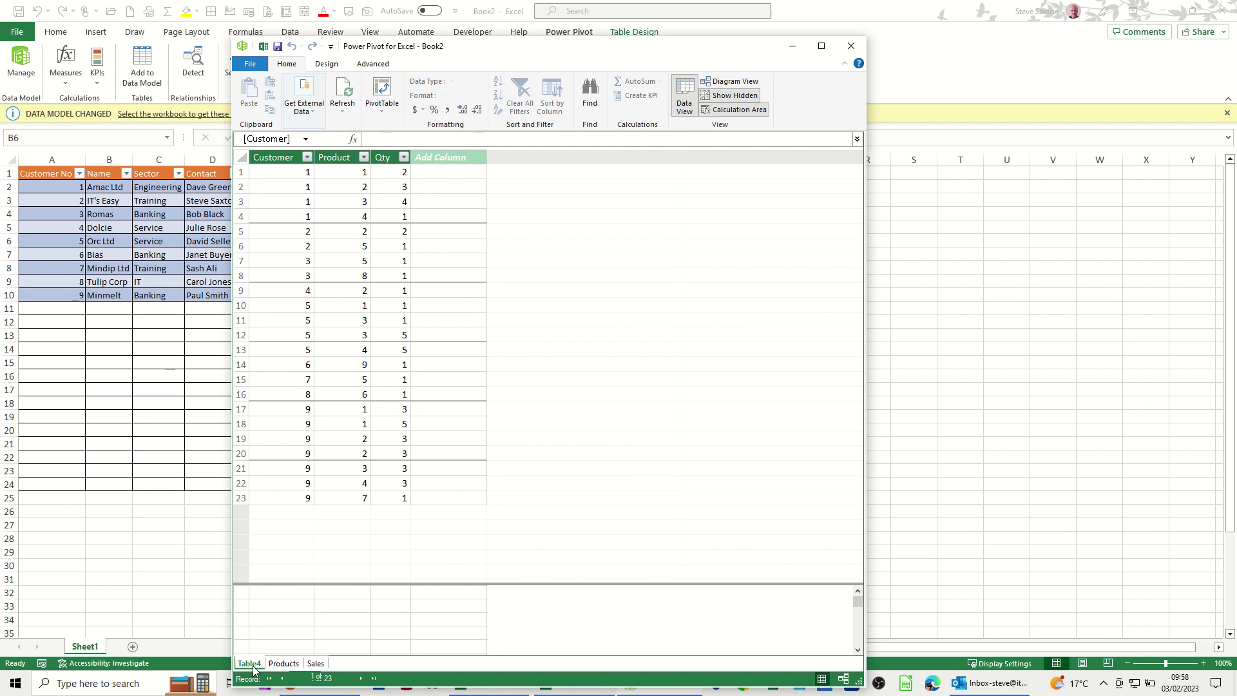
pyautogui.click(382, 105)
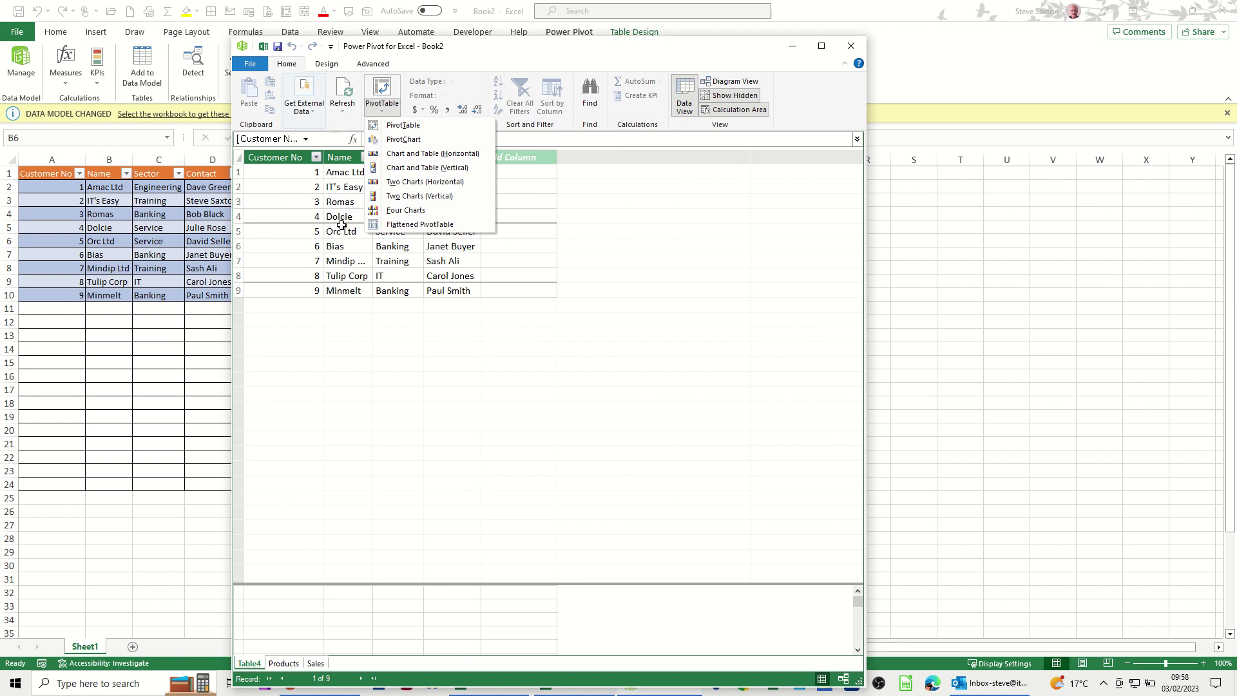
pyautogui.click(353, 194)
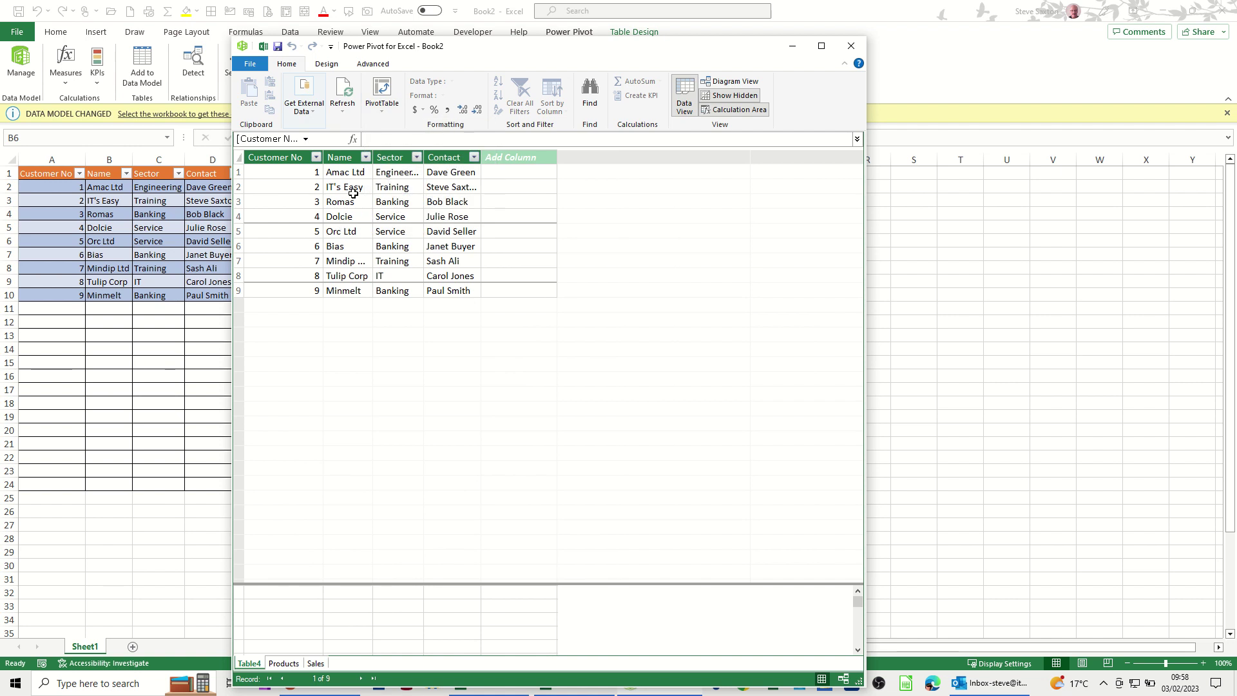
pyautogui.click(715, 84)
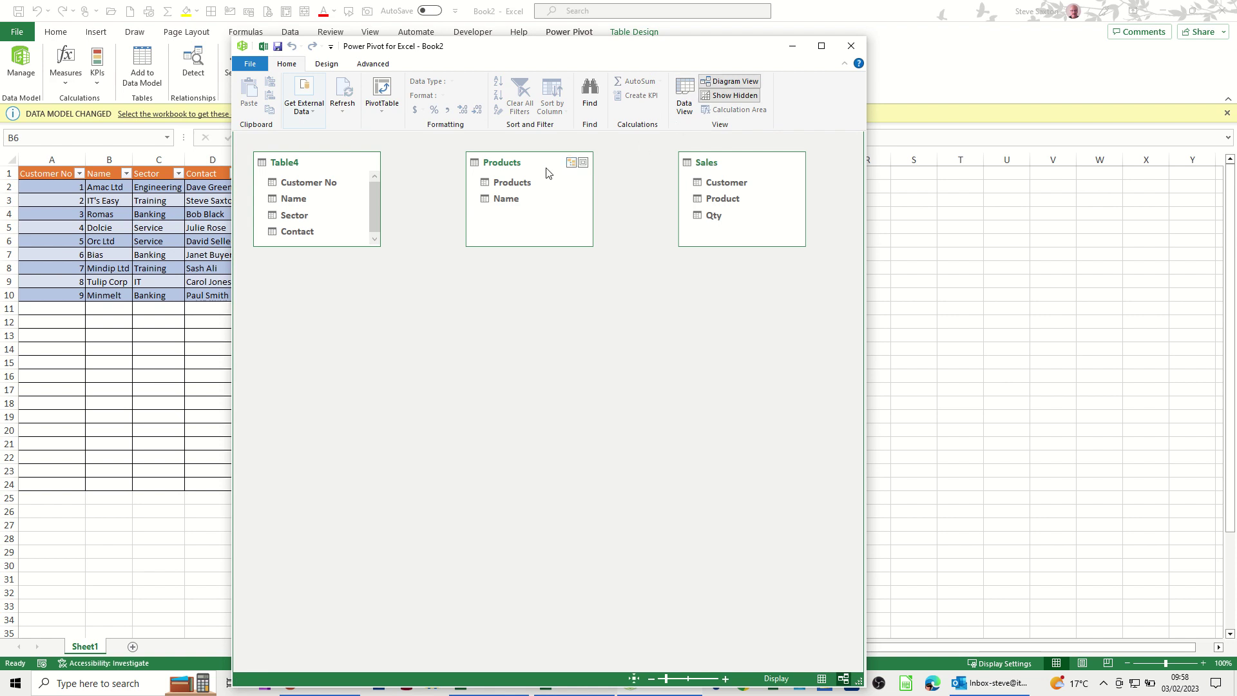
pyautogui.moveTo(746, 165); pyautogui.dragTo(445, 292)
pyautogui.moveTo(558, 166); pyautogui.dragTo(673, 167)
pyautogui.moveTo(442, 289); pyautogui.dragTo(483, 265)
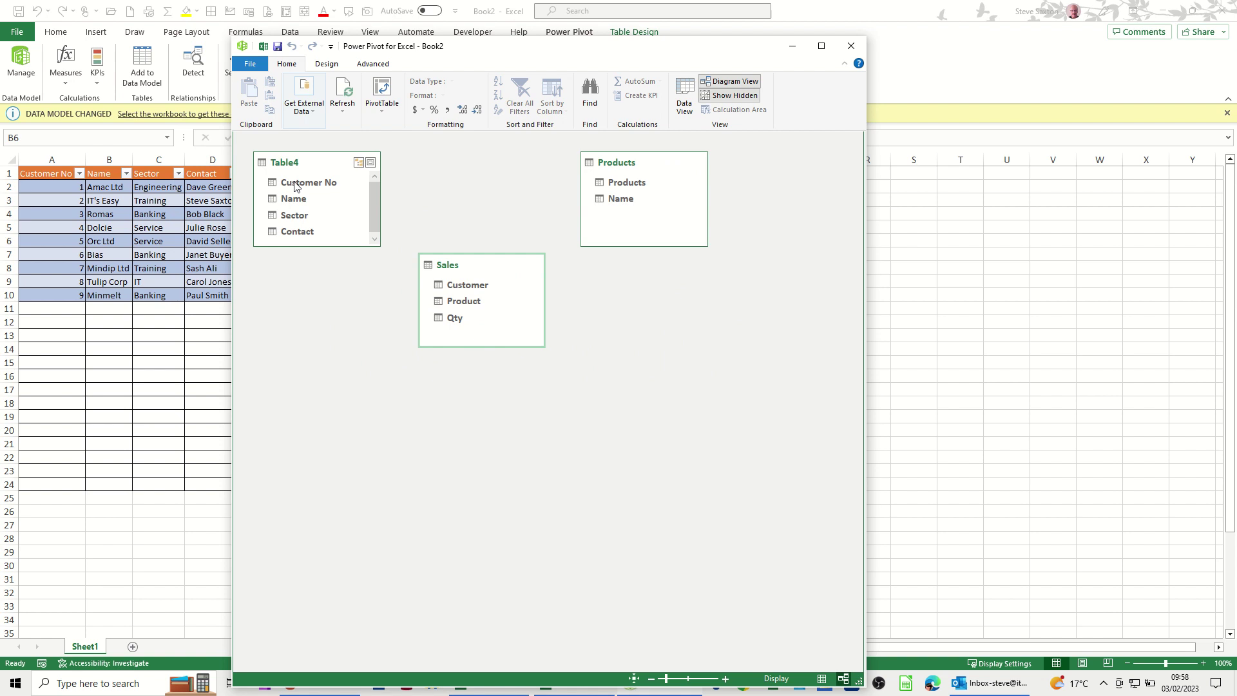
pyautogui.moveTo(295, 187); pyautogui.dragTo(456, 286)
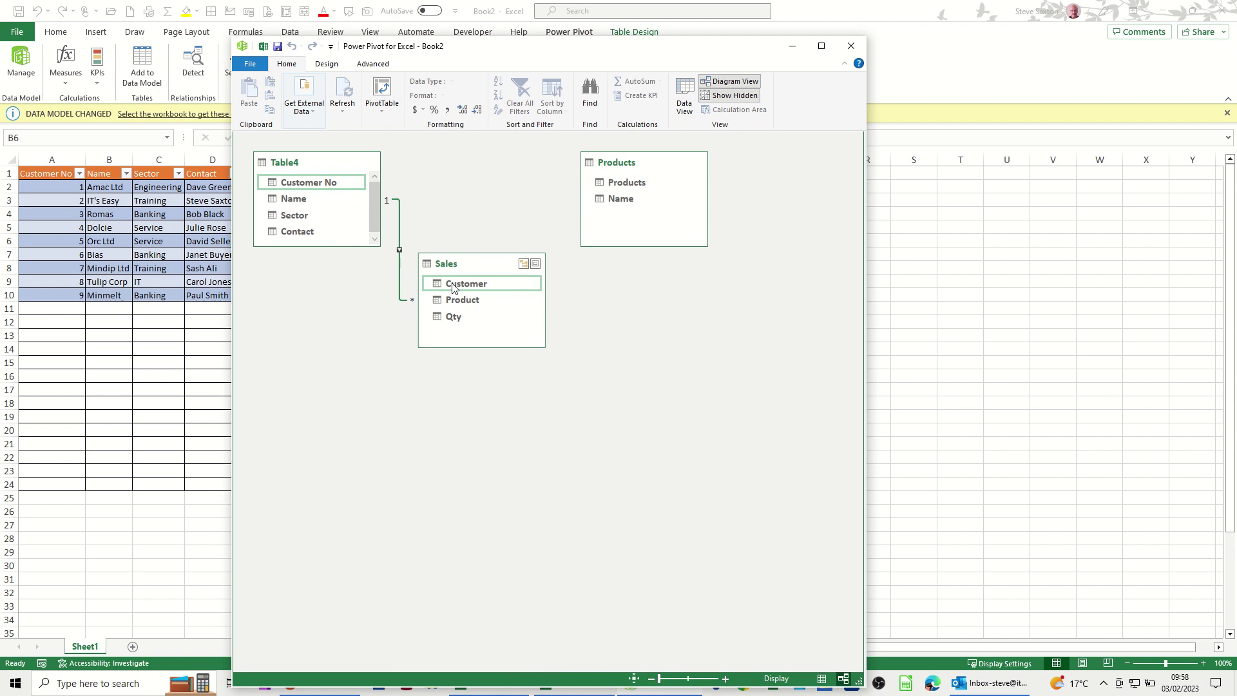
pyautogui.click(313, 205)
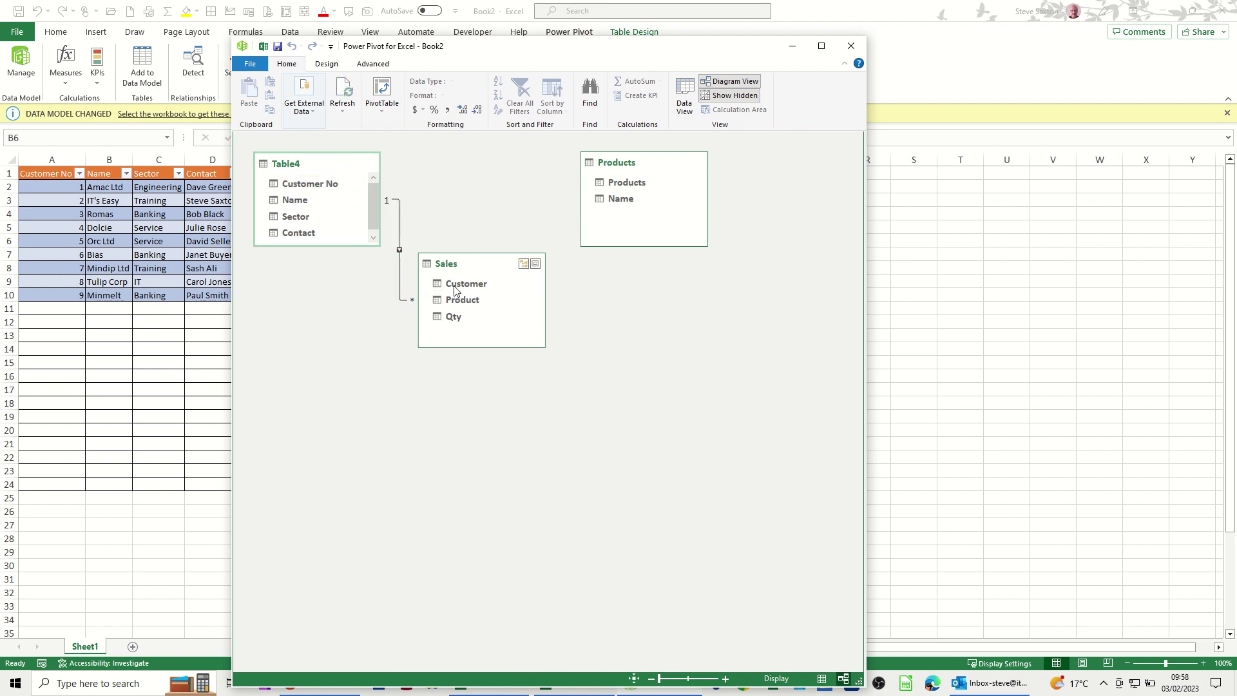
pyautogui.click(399, 222)
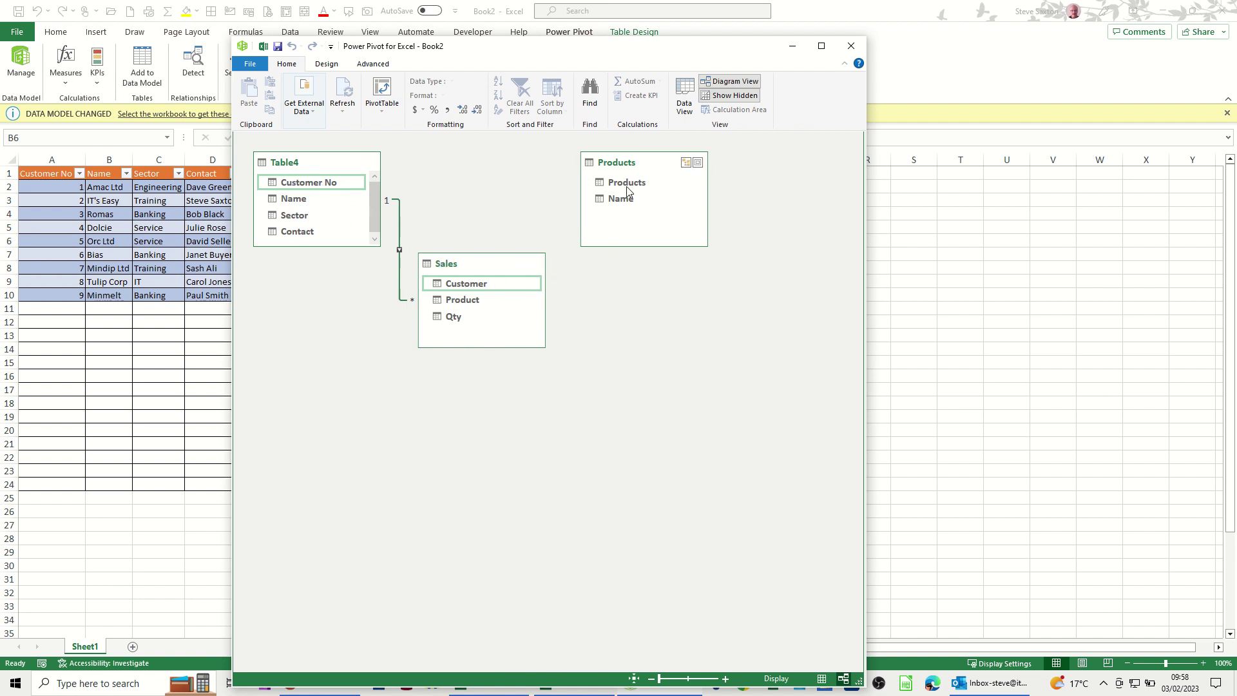
pyautogui.moveTo(629, 187); pyautogui.dragTo(475, 305)
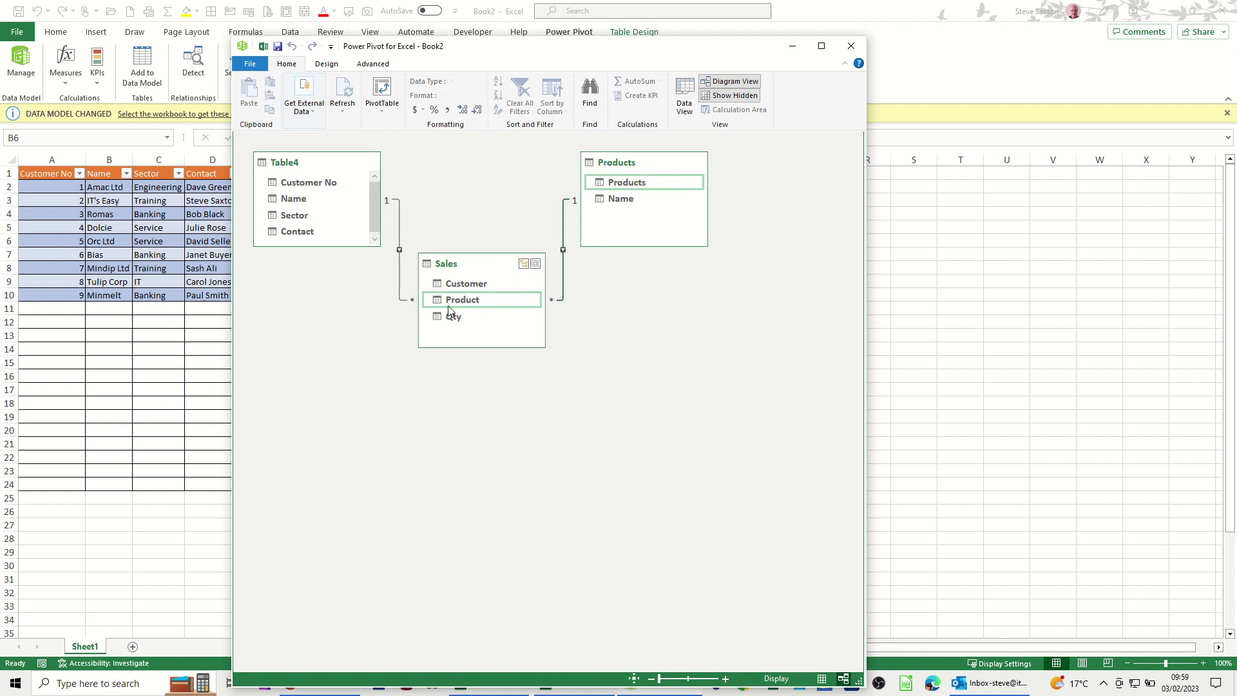
pyautogui.click(462, 284)
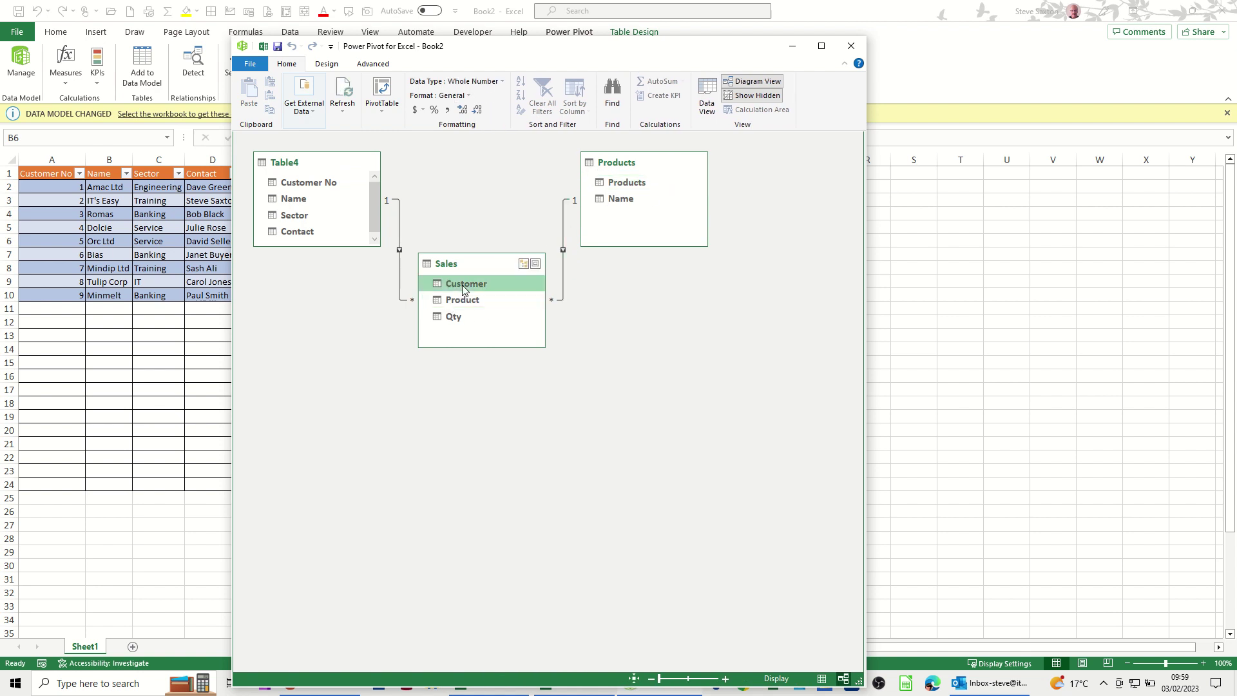
pyautogui.click(469, 299)
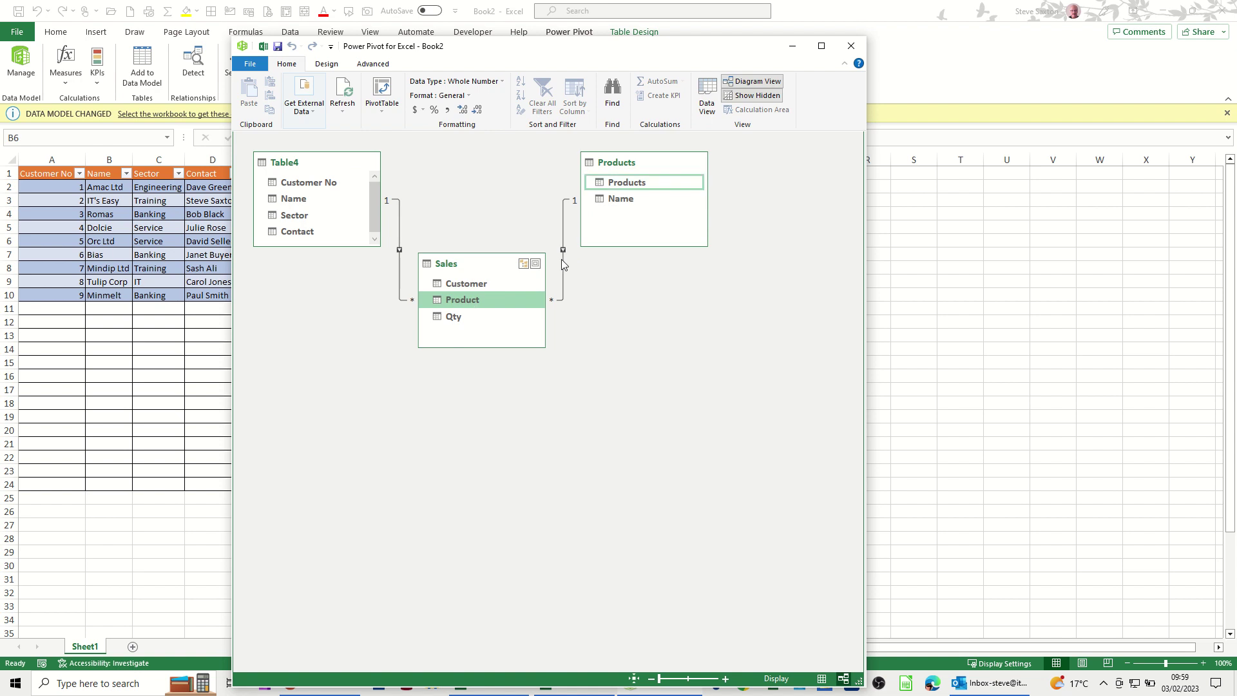
pyautogui.click(477, 284)
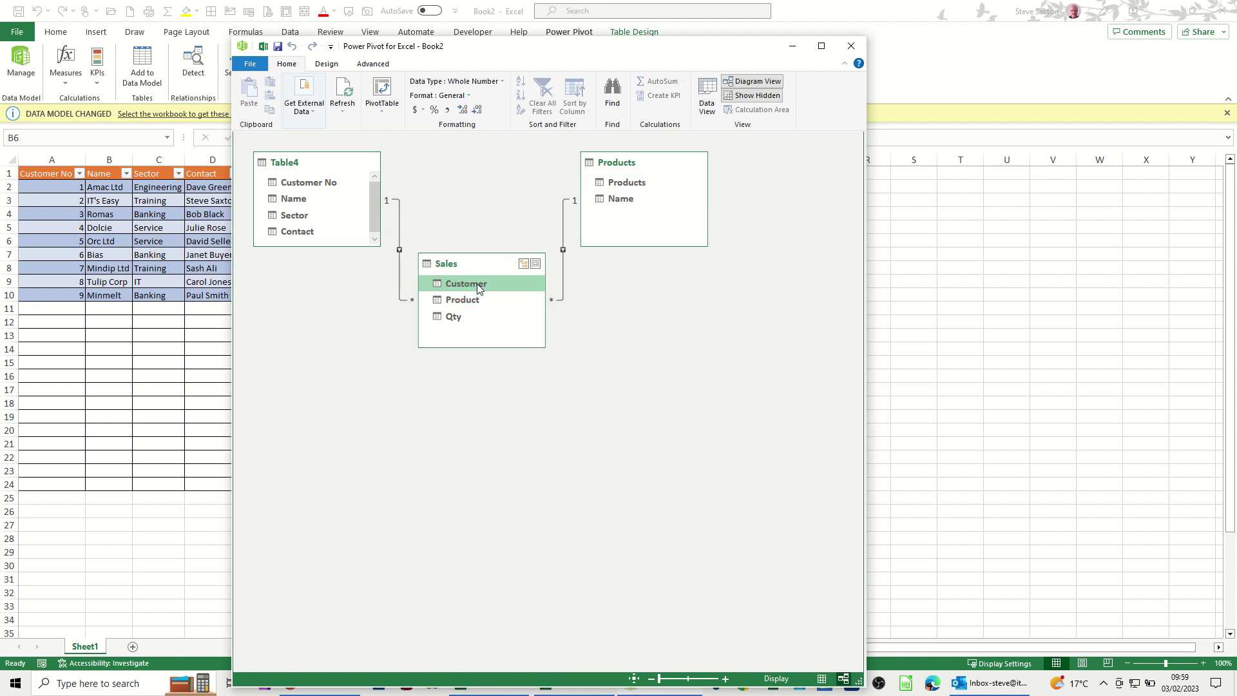
pyautogui.click(565, 273)
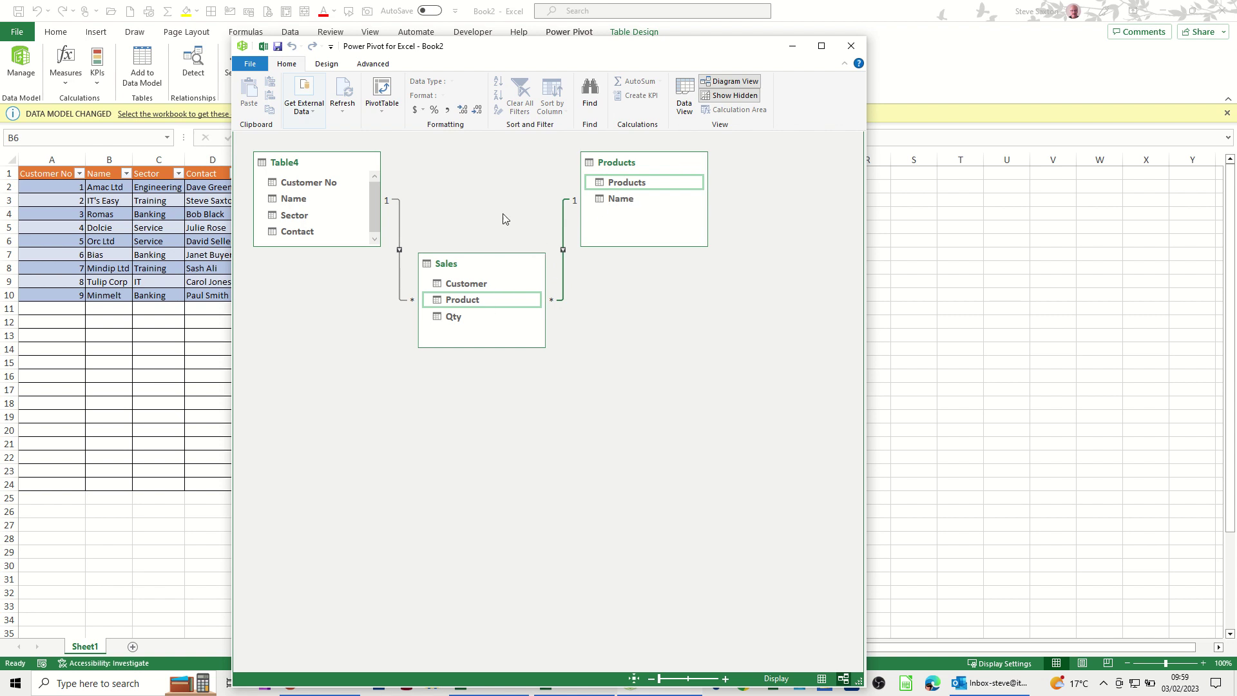
# Step: Insert a plain PivotTable from the data model onto a new worksheet
pyautogui.click(383, 113)
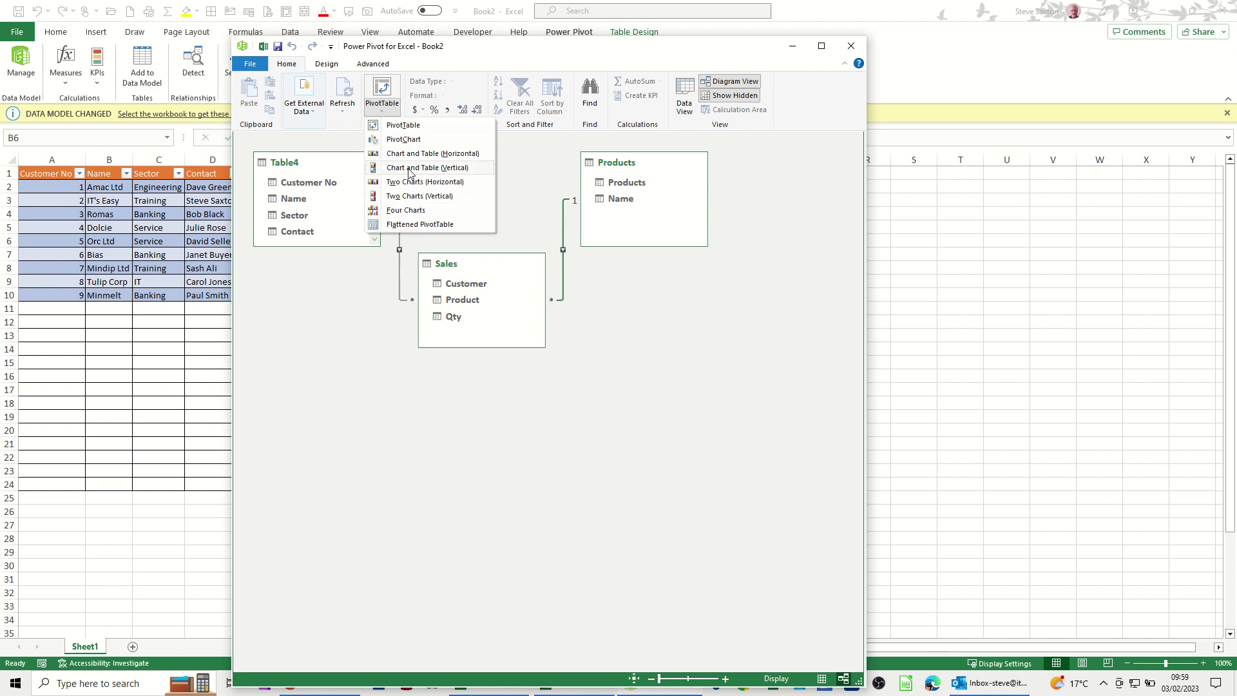
pyautogui.click(404, 125)
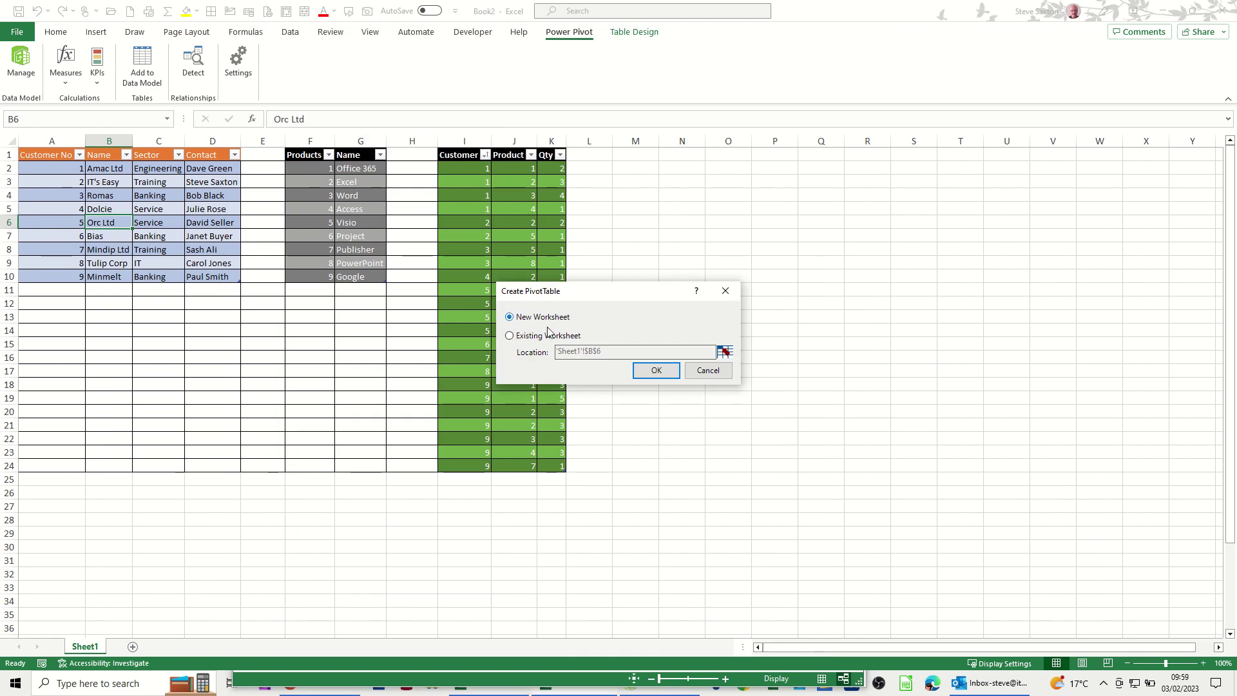
pyautogui.click(651, 370)
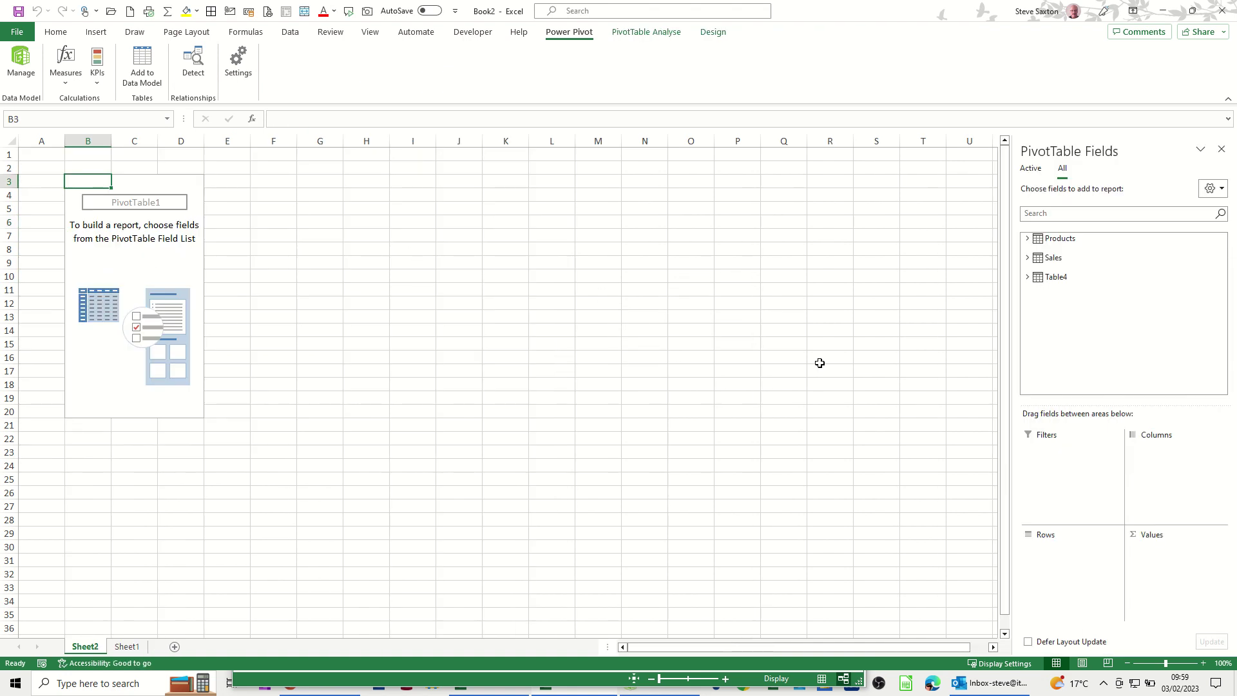
# Step: Put Table4 Name in rows, Products Name in columns and Sum of Sales Qty in values
pyautogui.click(1027, 239)
pyautogui.click(1028, 287)
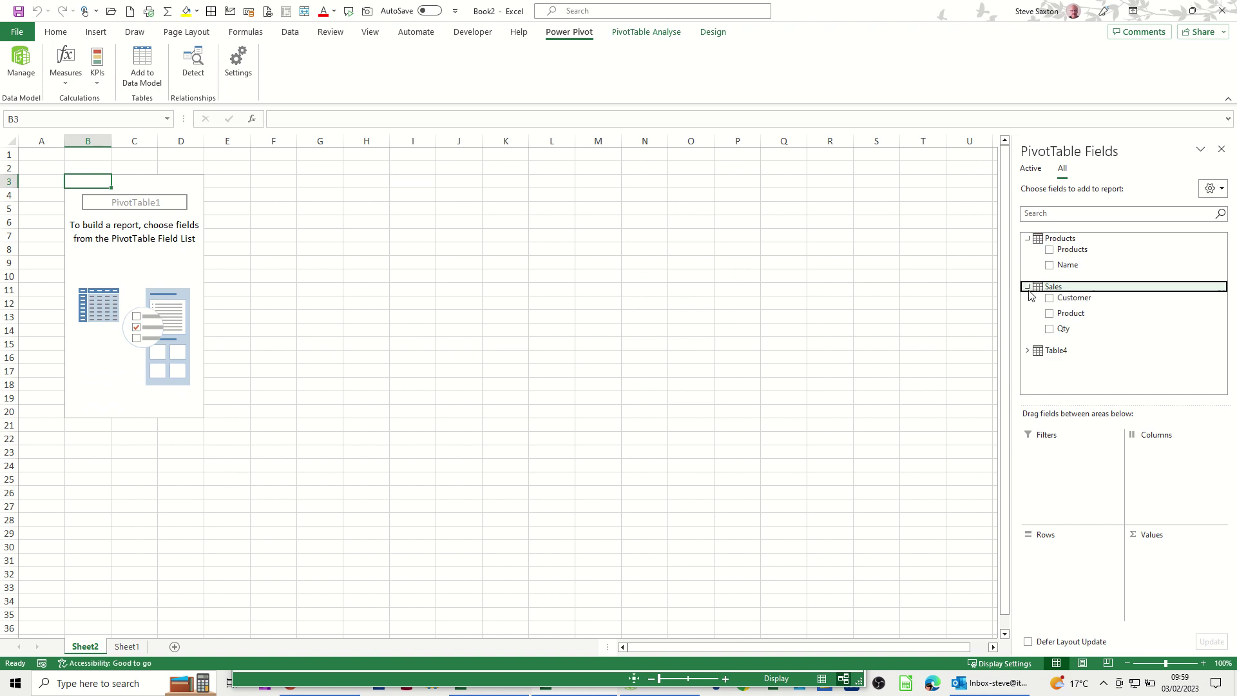
pyautogui.click(1029, 352)
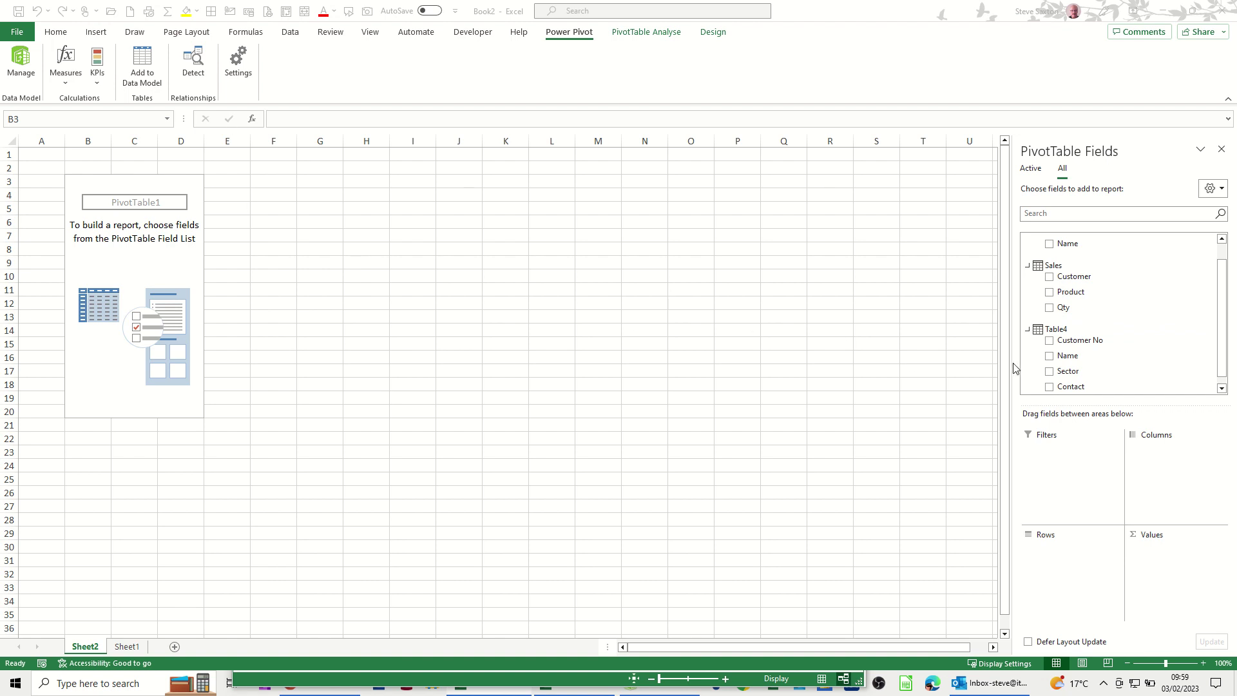
pyautogui.click(1050, 356)
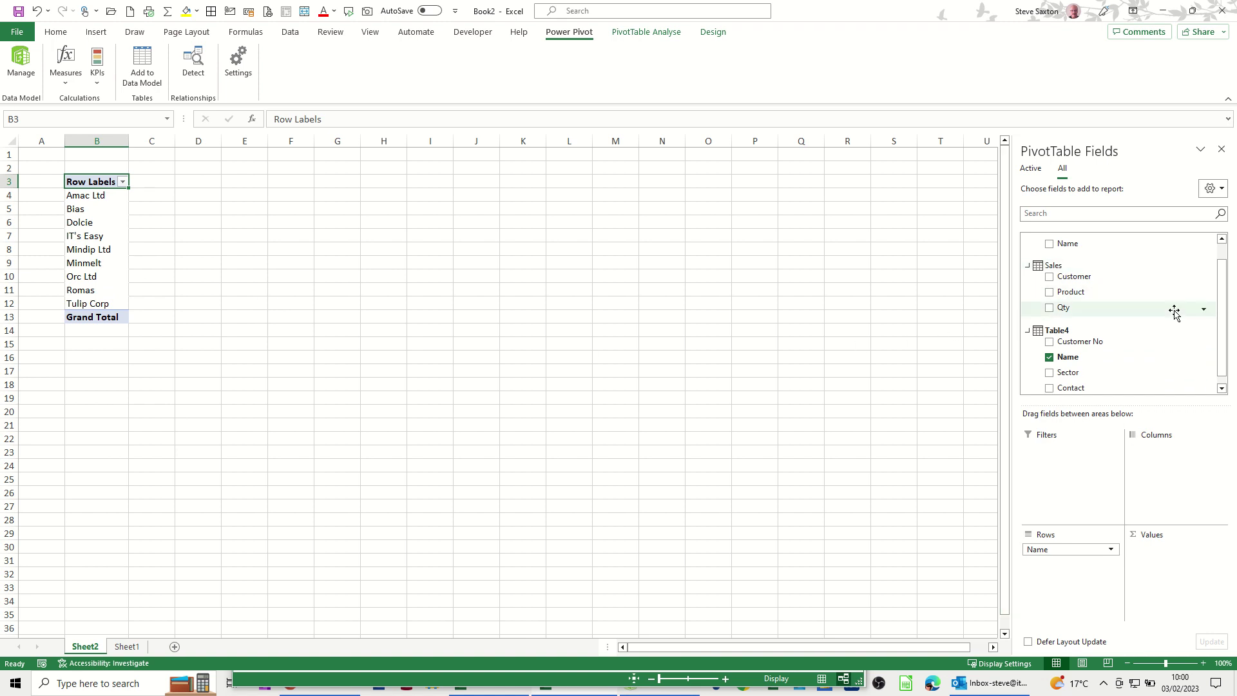
pyautogui.moveTo(1223, 304); pyautogui.dragTo(1224, 284)
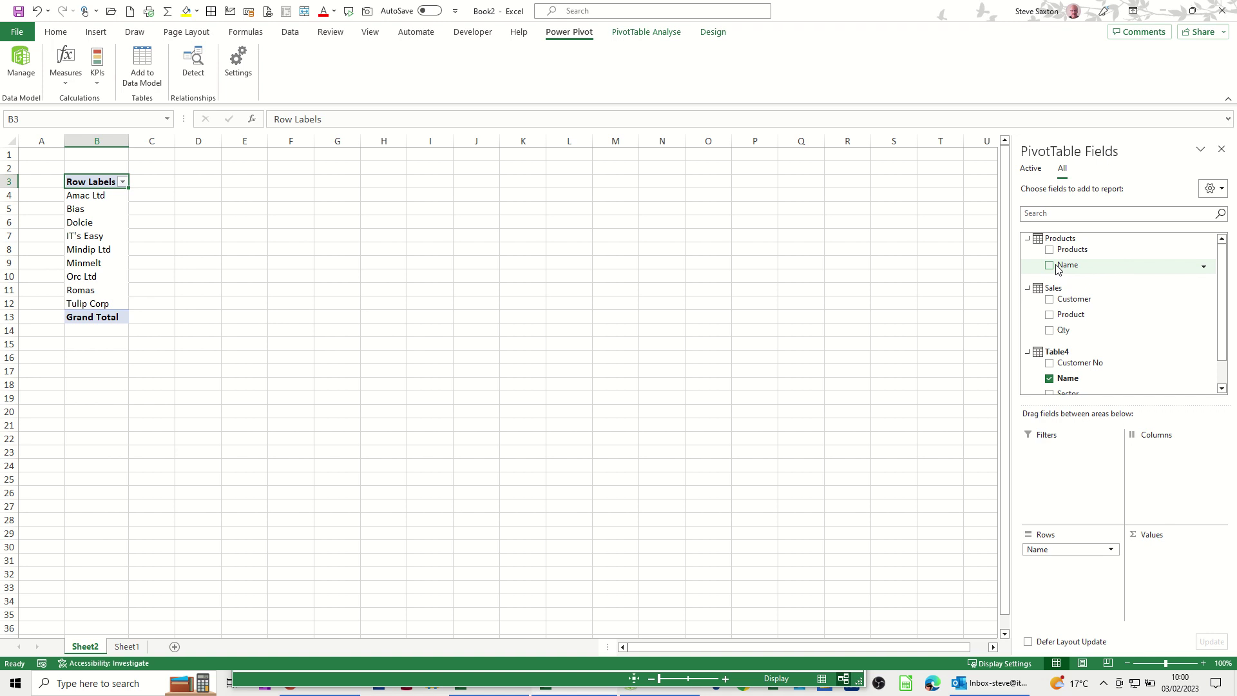
pyautogui.click(1050, 265)
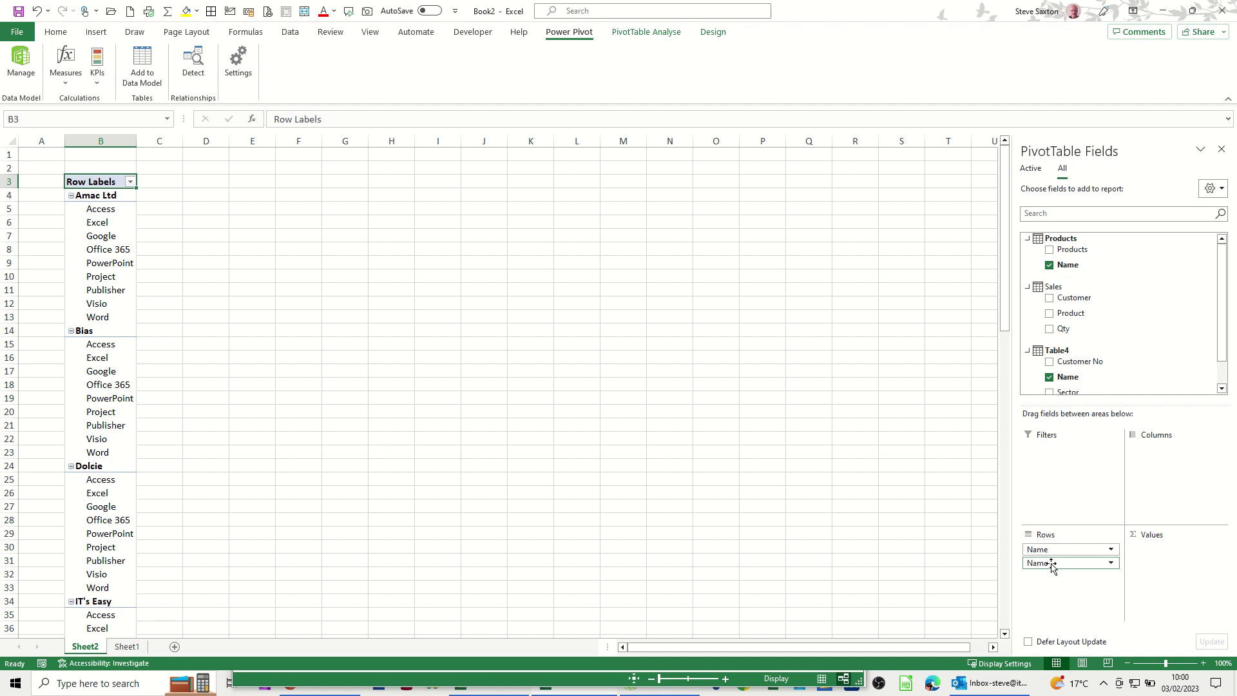
pyautogui.moveTo(1047, 563); pyautogui.dragTo(1183, 470)
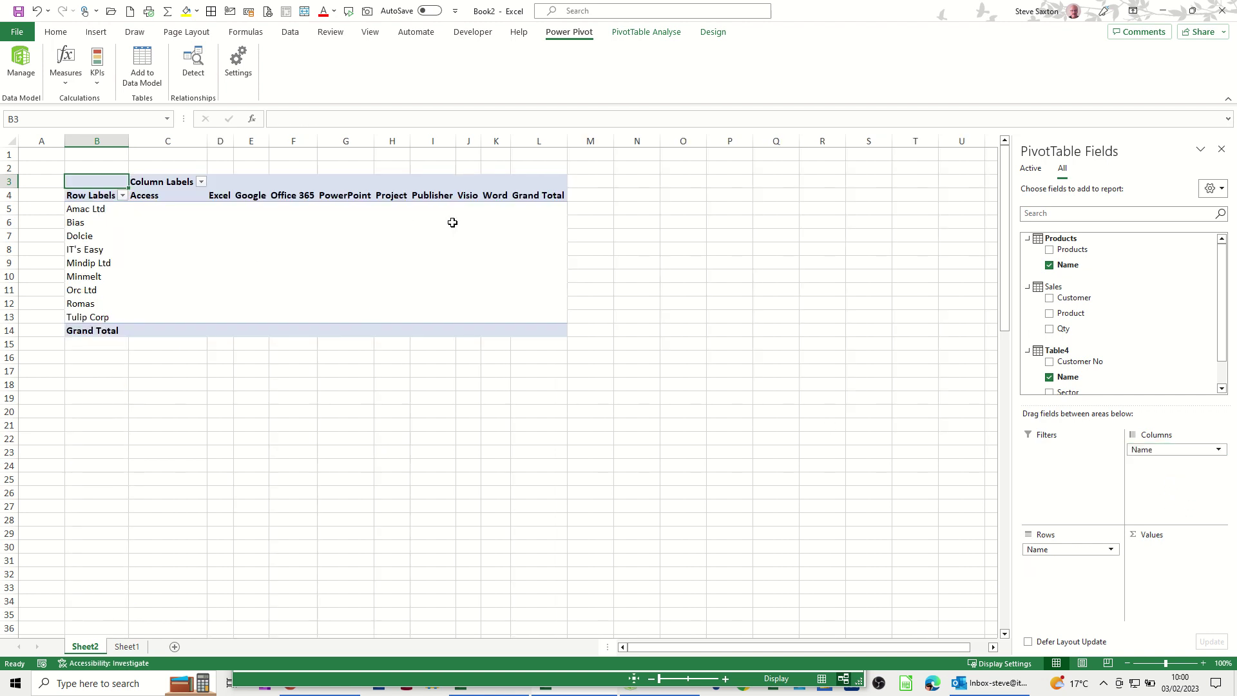
pyautogui.click(1049, 329)
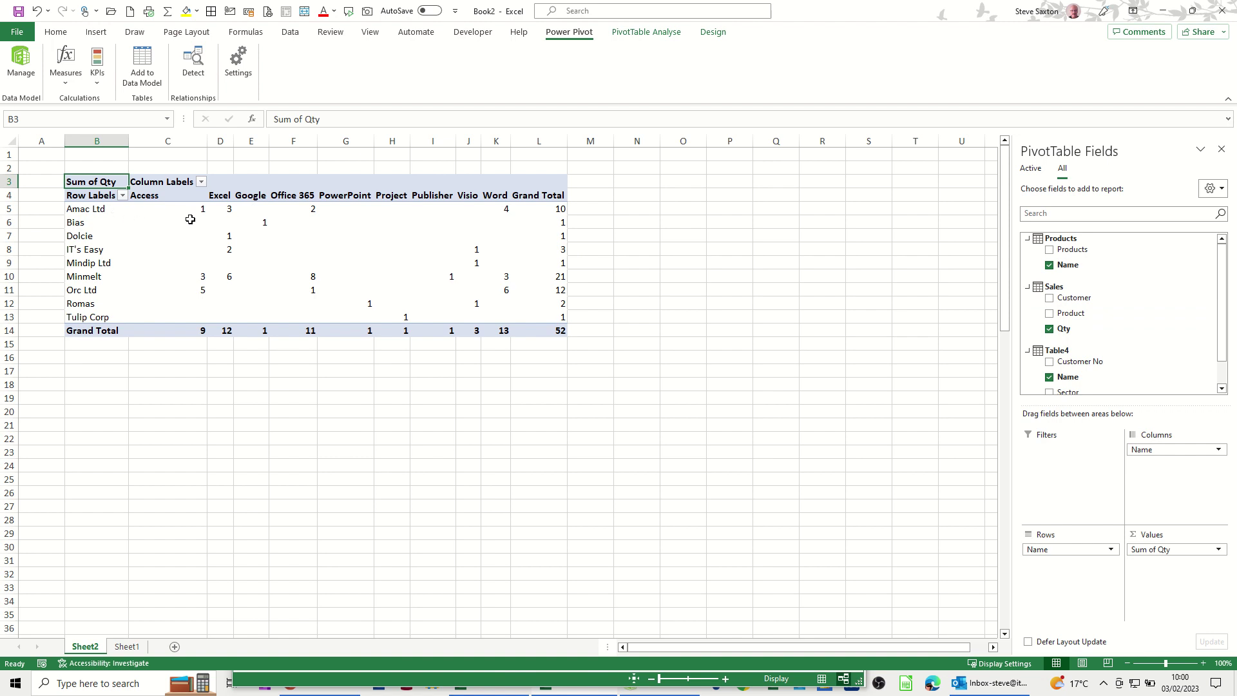
pyautogui.click(265, 220)
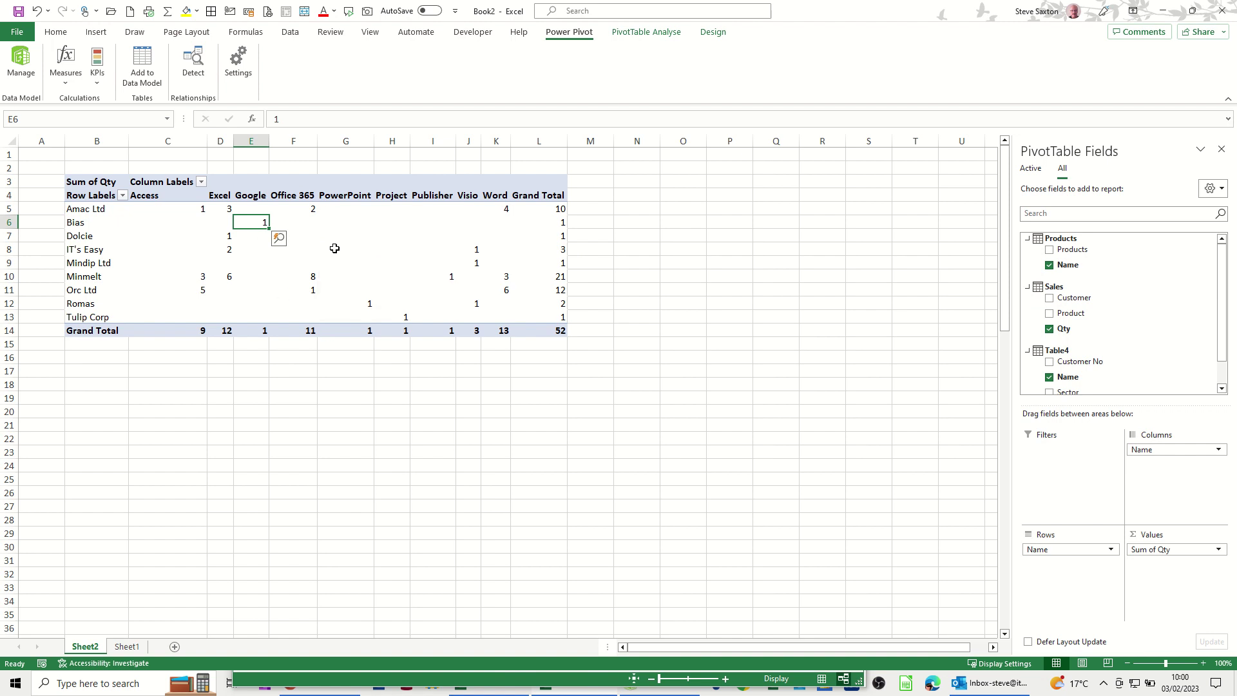
# Step: Refresh the PivotTable from the PivotTable Analyse tab
pyautogui.click(400, 234)
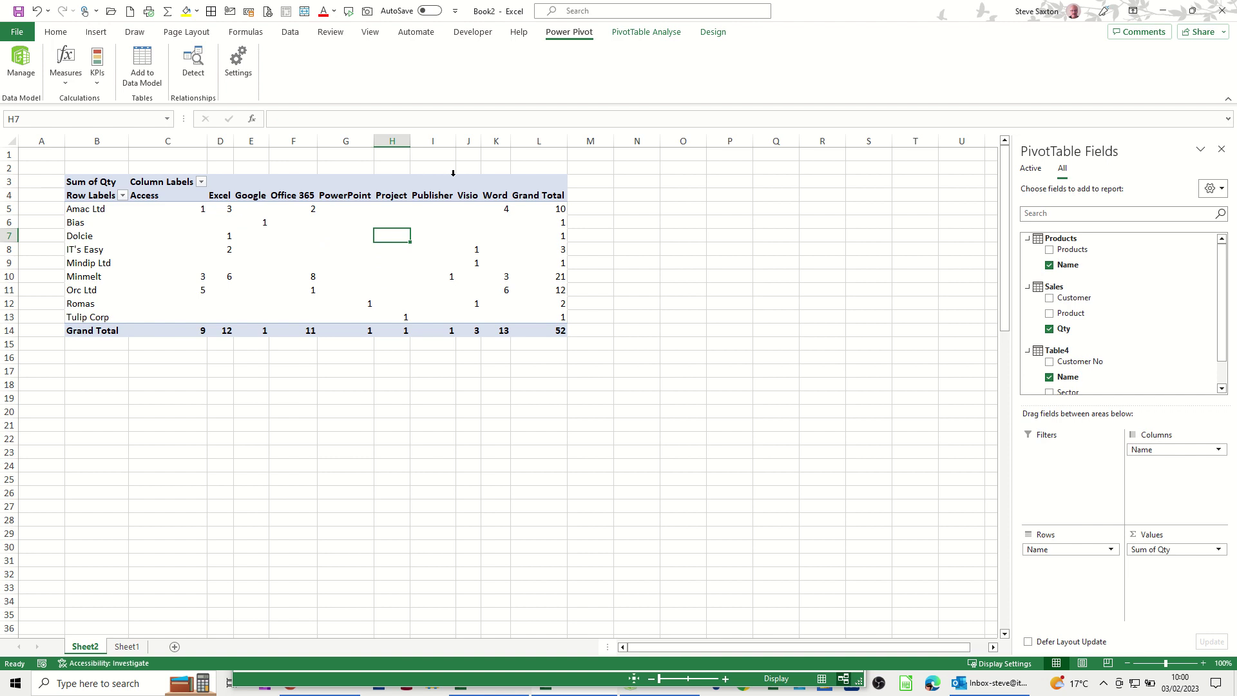
pyautogui.click(634, 33)
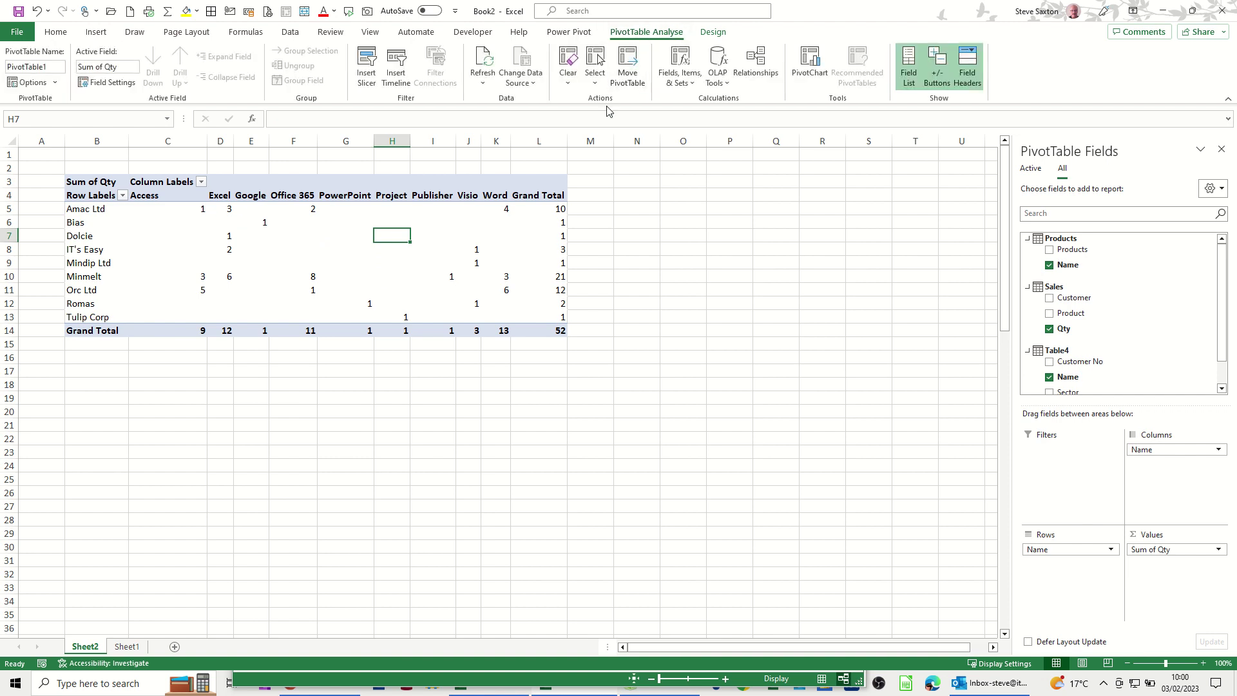
pyautogui.click(482, 59)
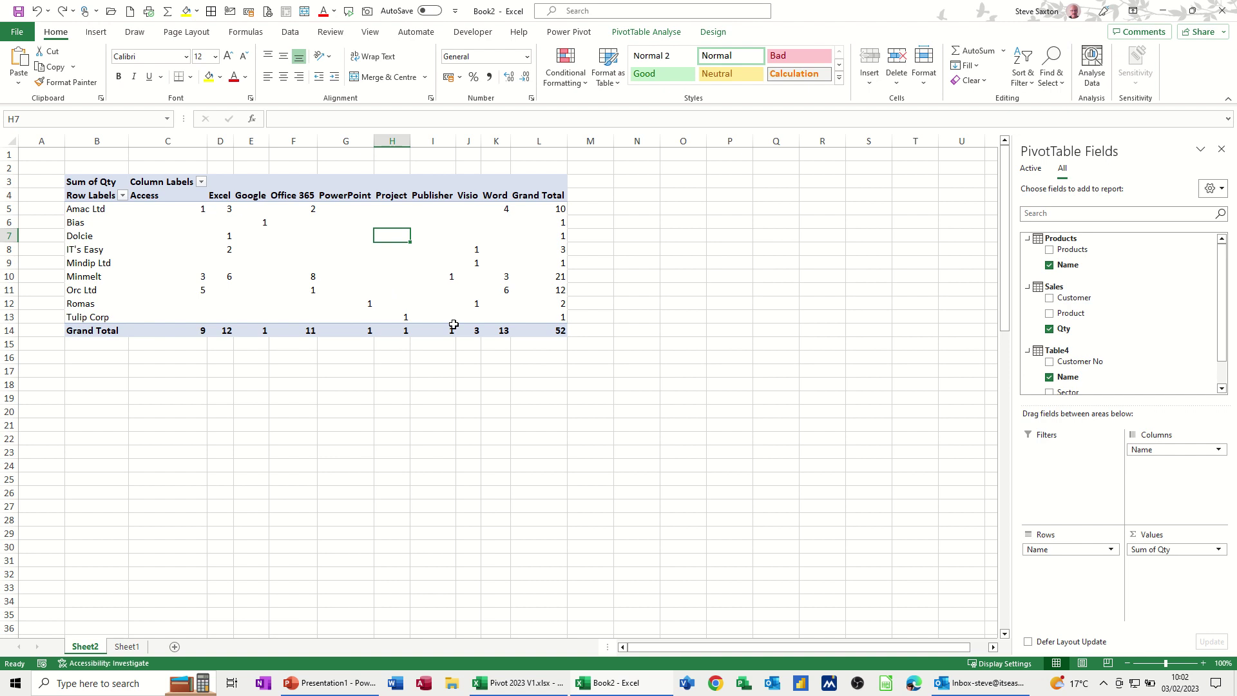
# Step: Enter 20 as the first Sales quantity in cell K2 on Sheet1
pyautogui.click(126, 646)
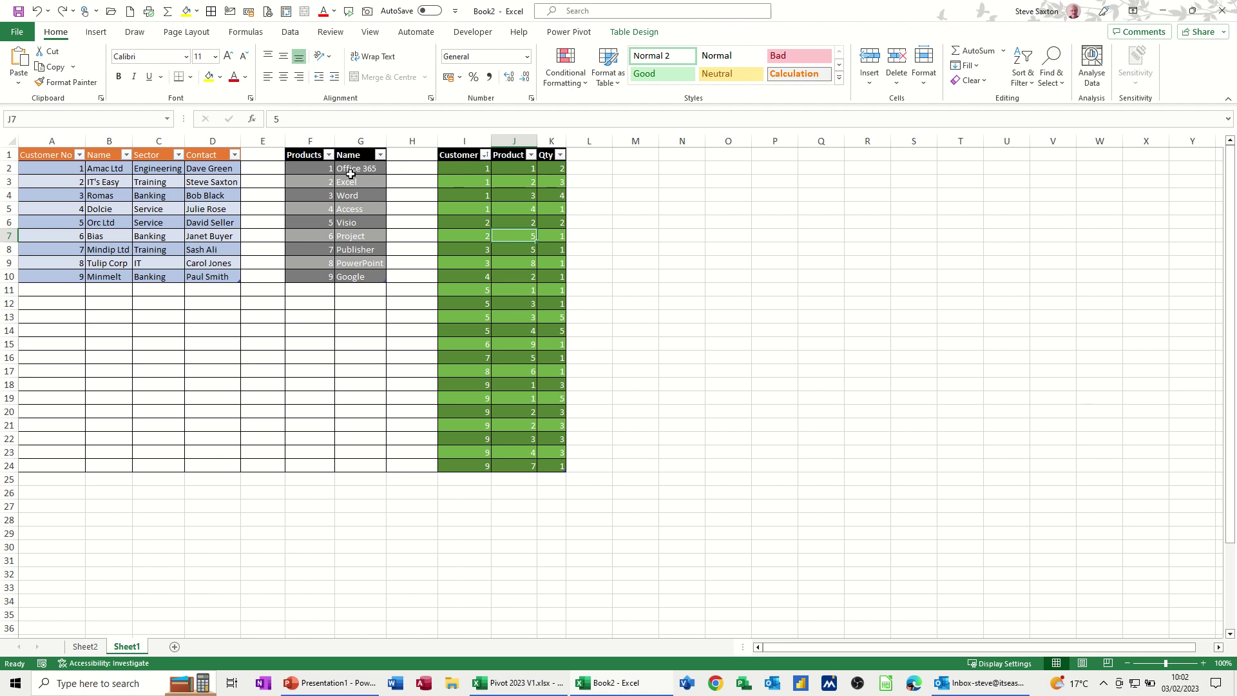
pyautogui.click(554, 170)
pyautogui.write('2')
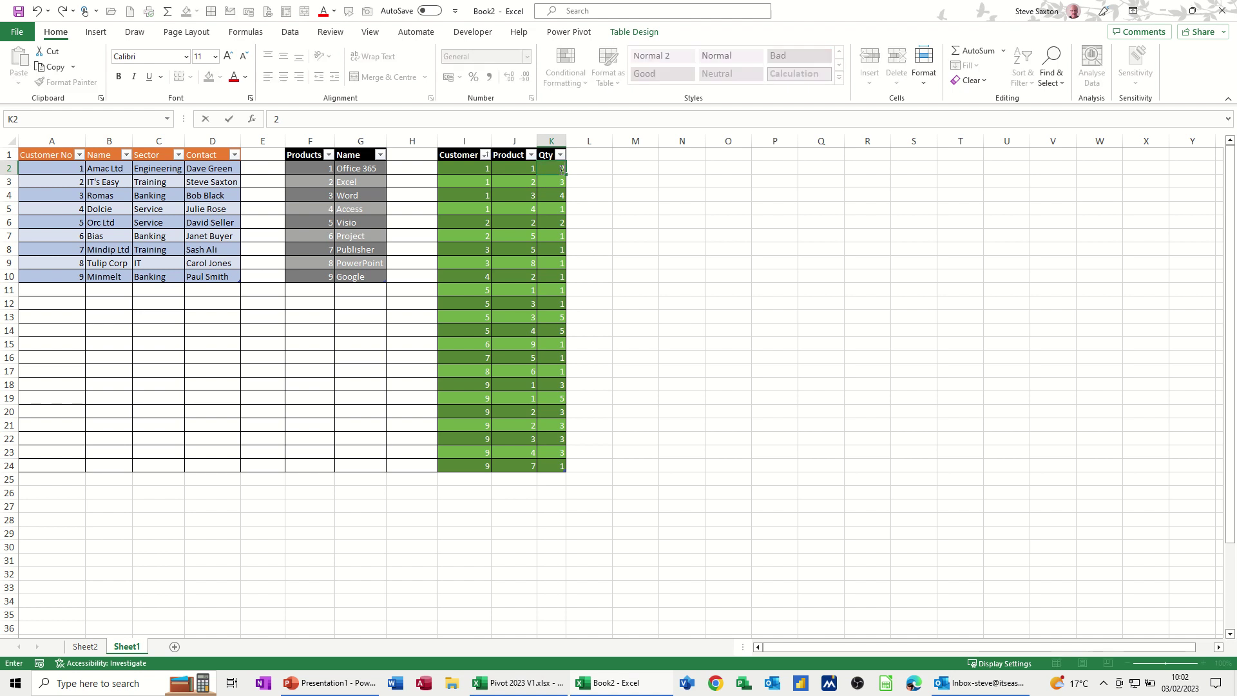
pyautogui.press('Return')
pyautogui.press('Return')
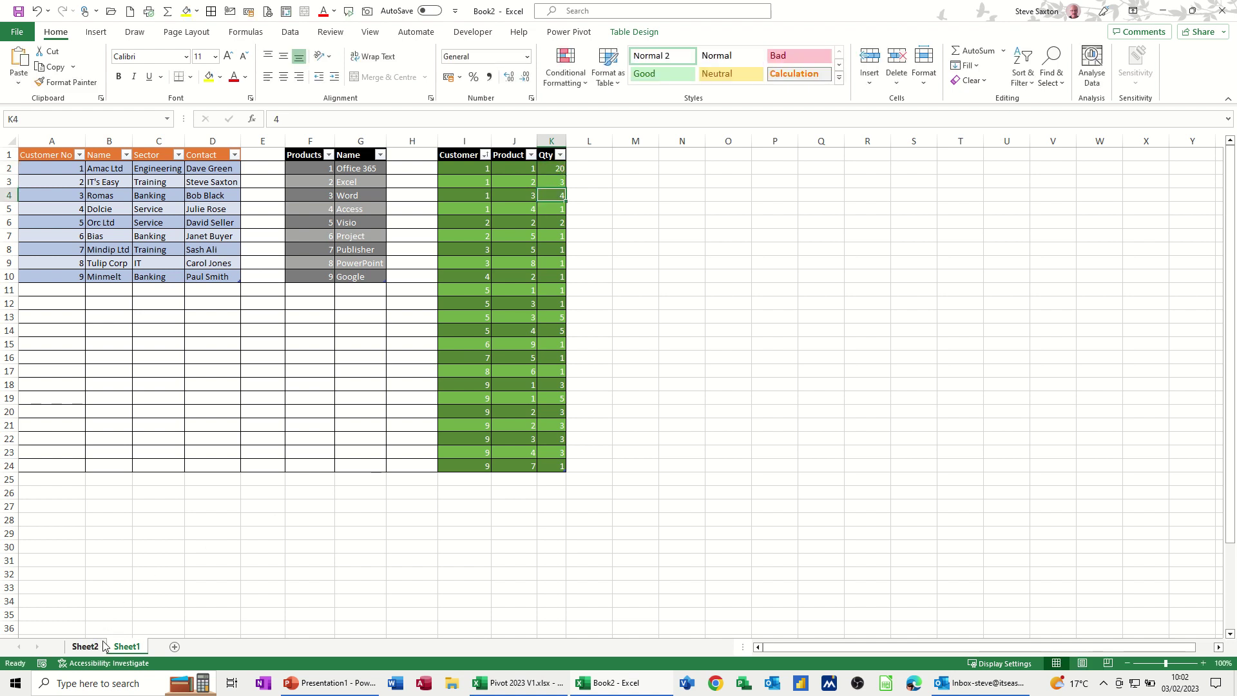
# Step: Refresh the Sheet2 pivot so Amac Ltd's Office 365 reads 20 and the total 70
pyautogui.click(84, 646)
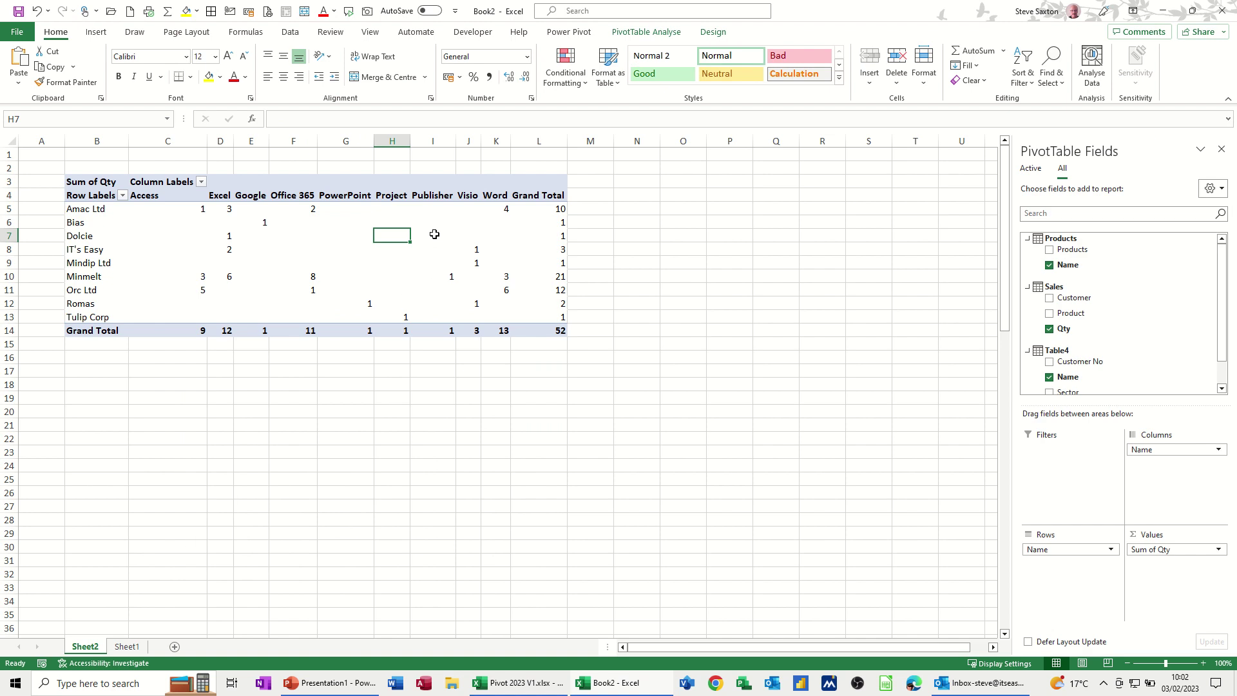
pyautogui.click(652, 34)
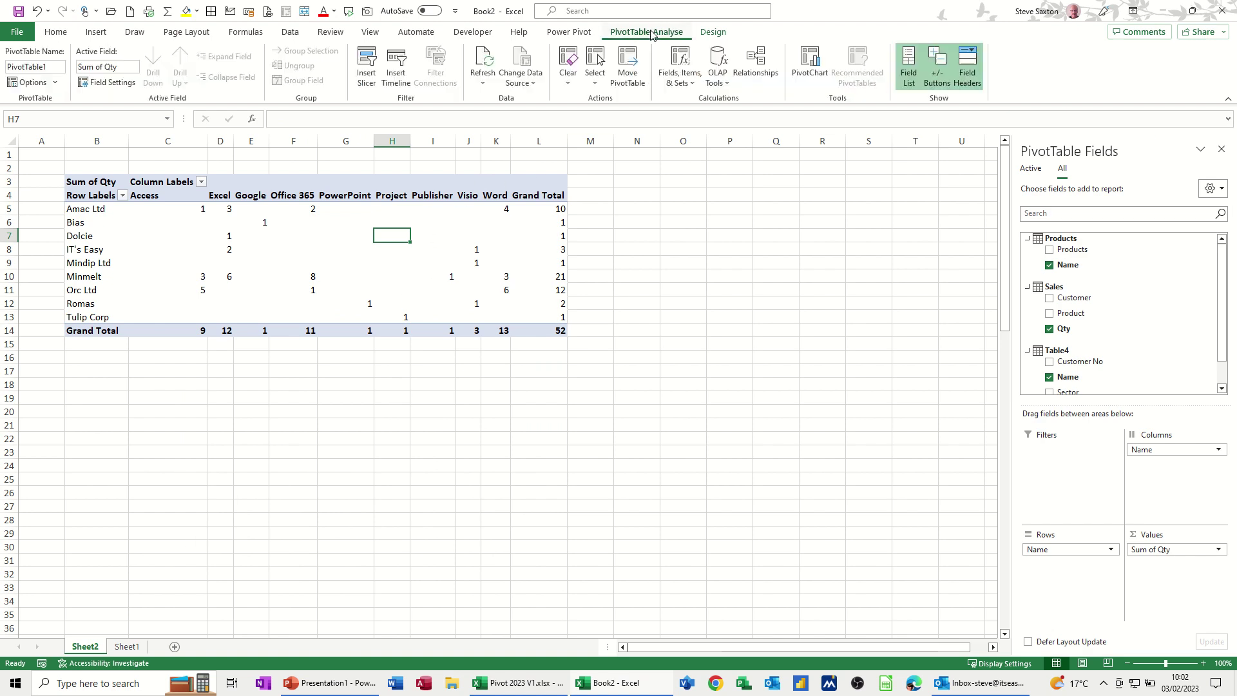
pyautogui.moveTo(287, 206)
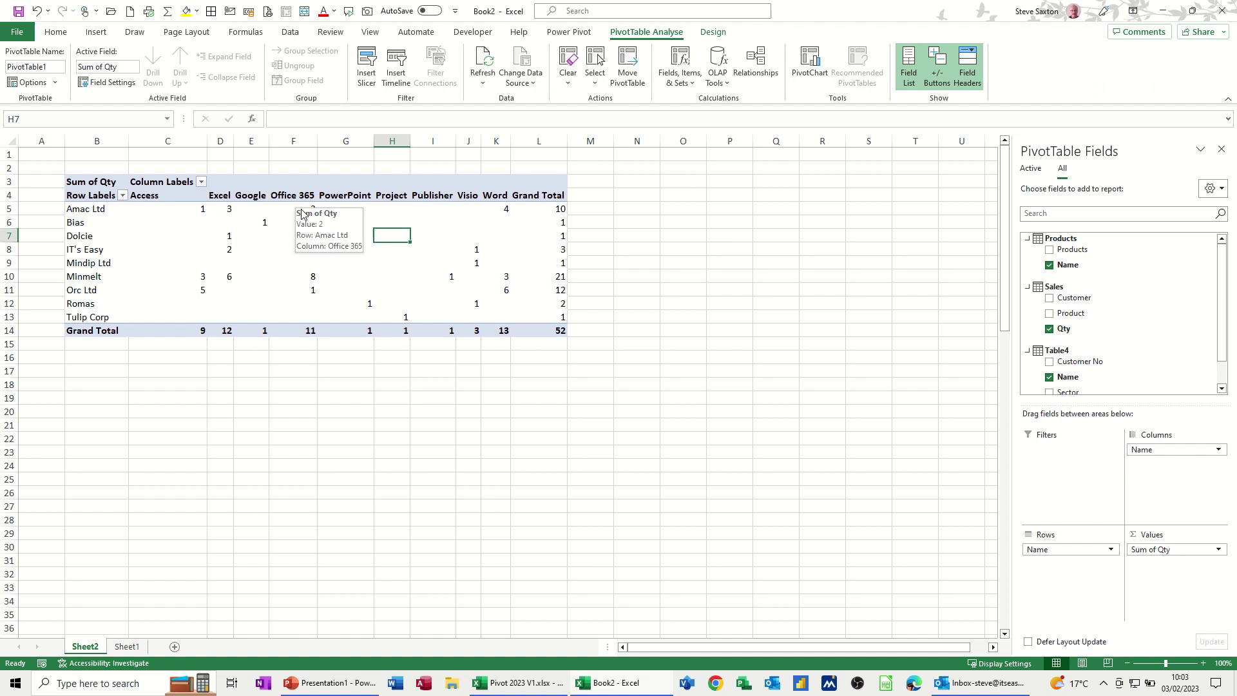
pyautogui.click(483, 61)
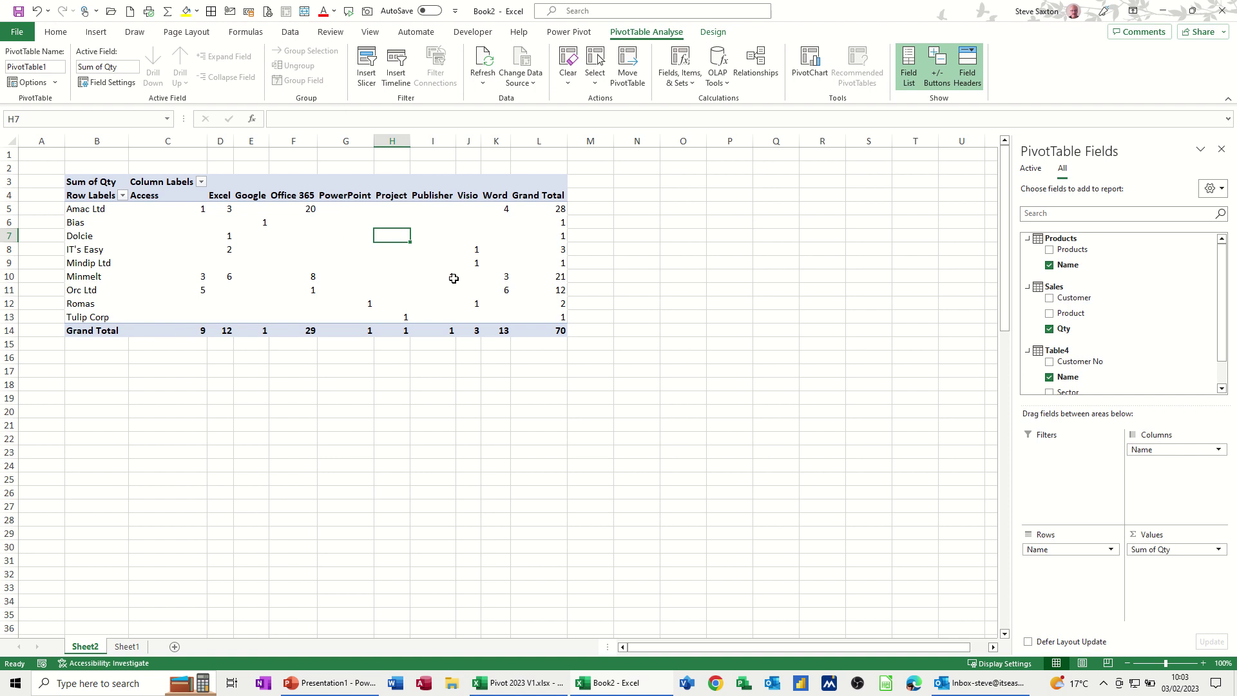
pyautogui.moveTo(398, 282)
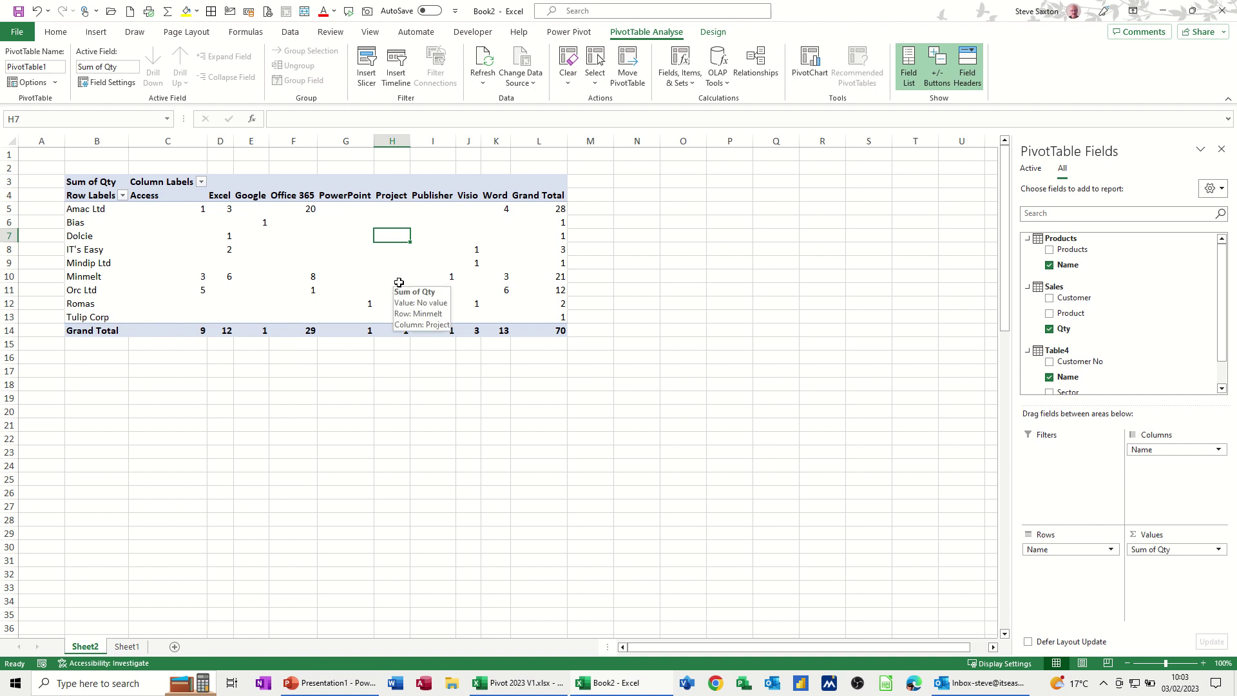